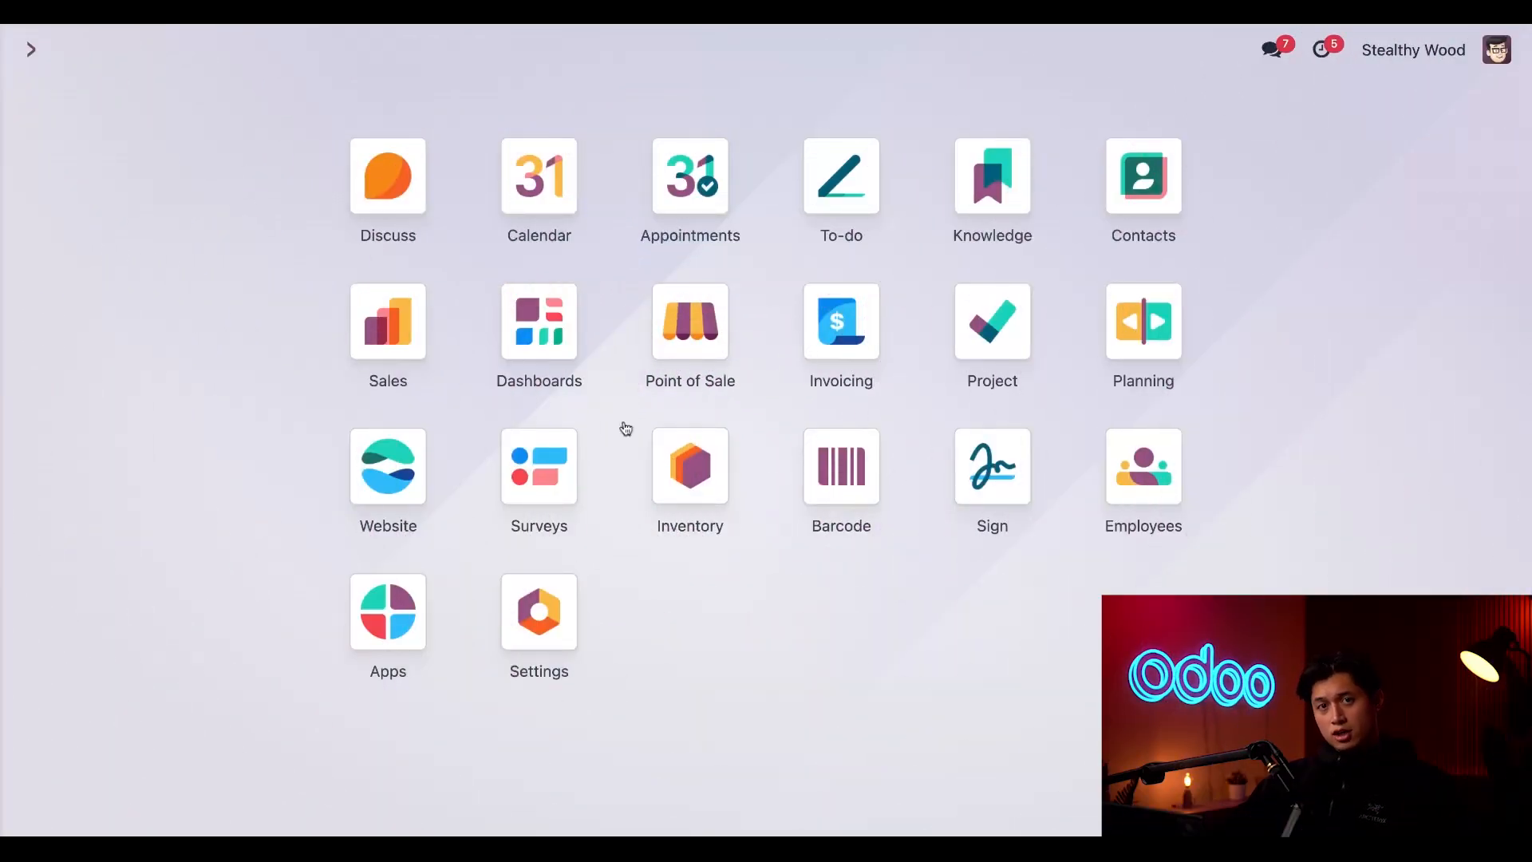
Open the Sales settings and review the Pricing section for the Promotions, Loyalty & Gift Card option
left_click(388, 327)
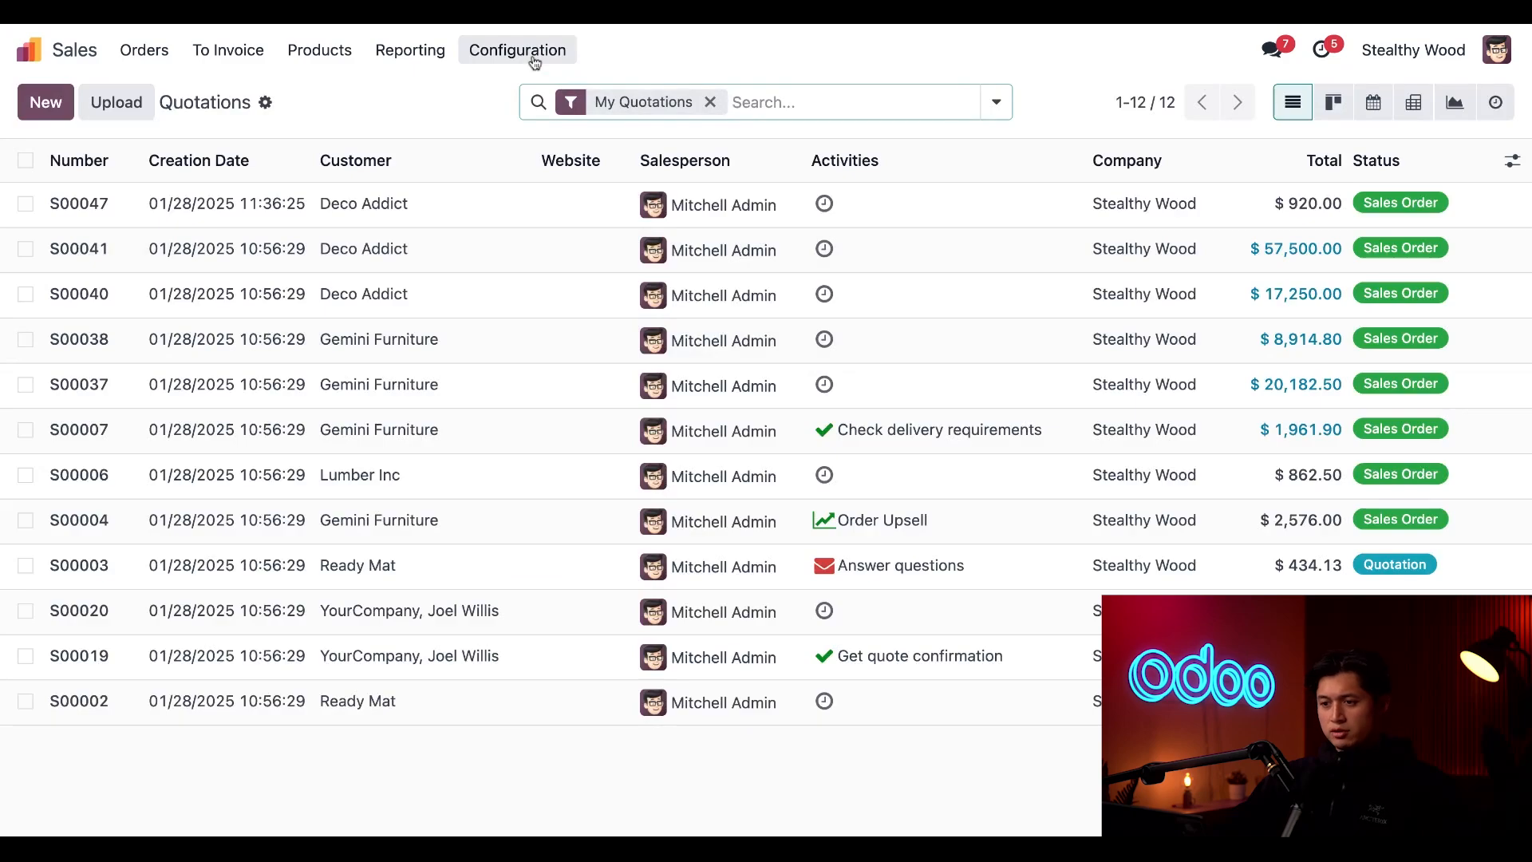
left_click(534, 61)
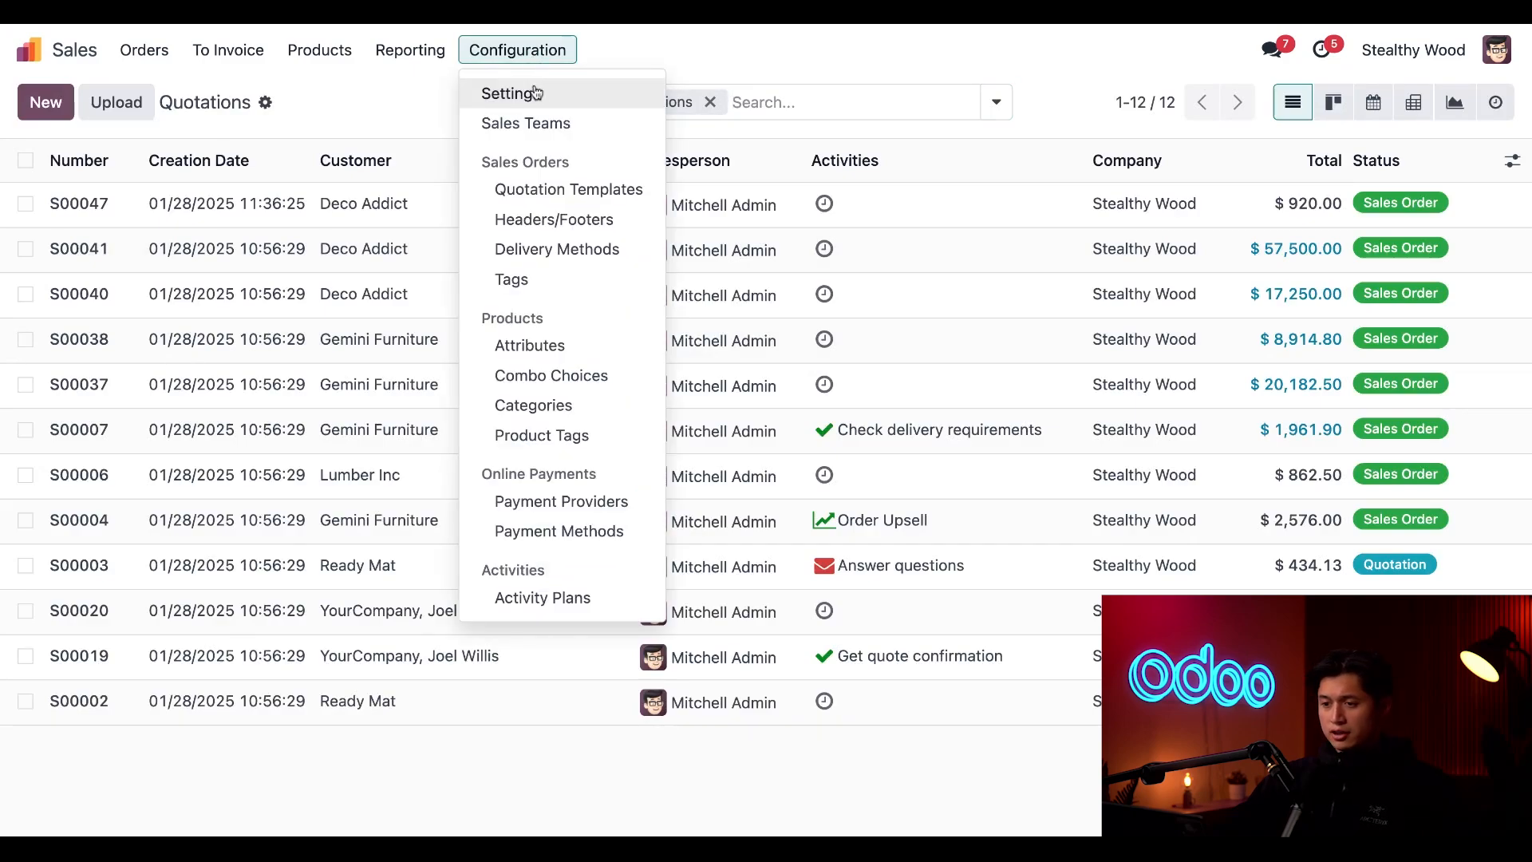
left_click(539, 96)
scroll(609, 563, "down", 3)
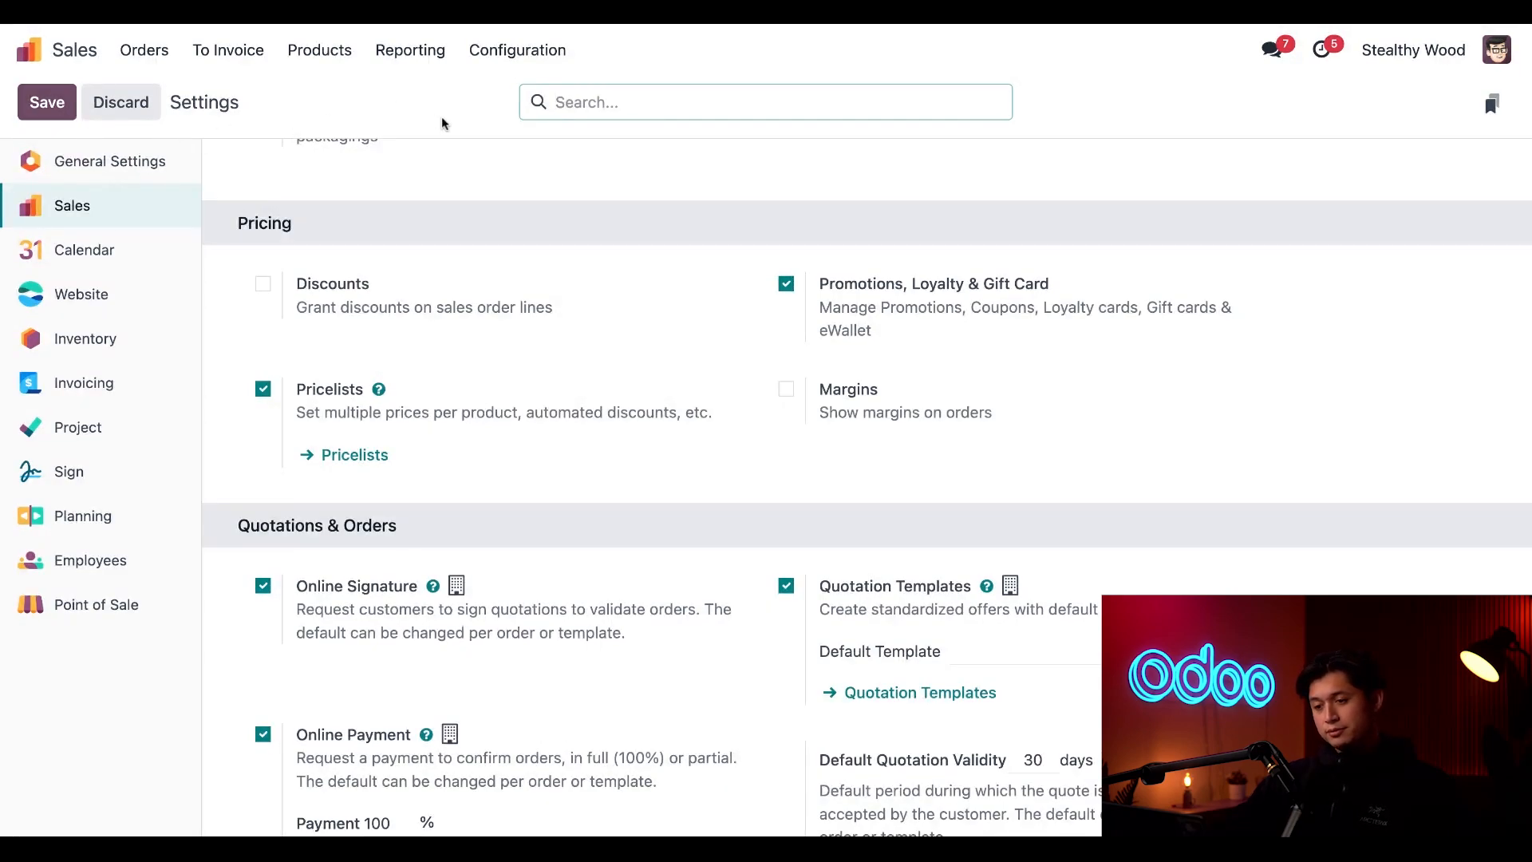
Create a new program under Gift cards & eWallet and name it "$60 off with Alpine Table"
left_click(334, 54)
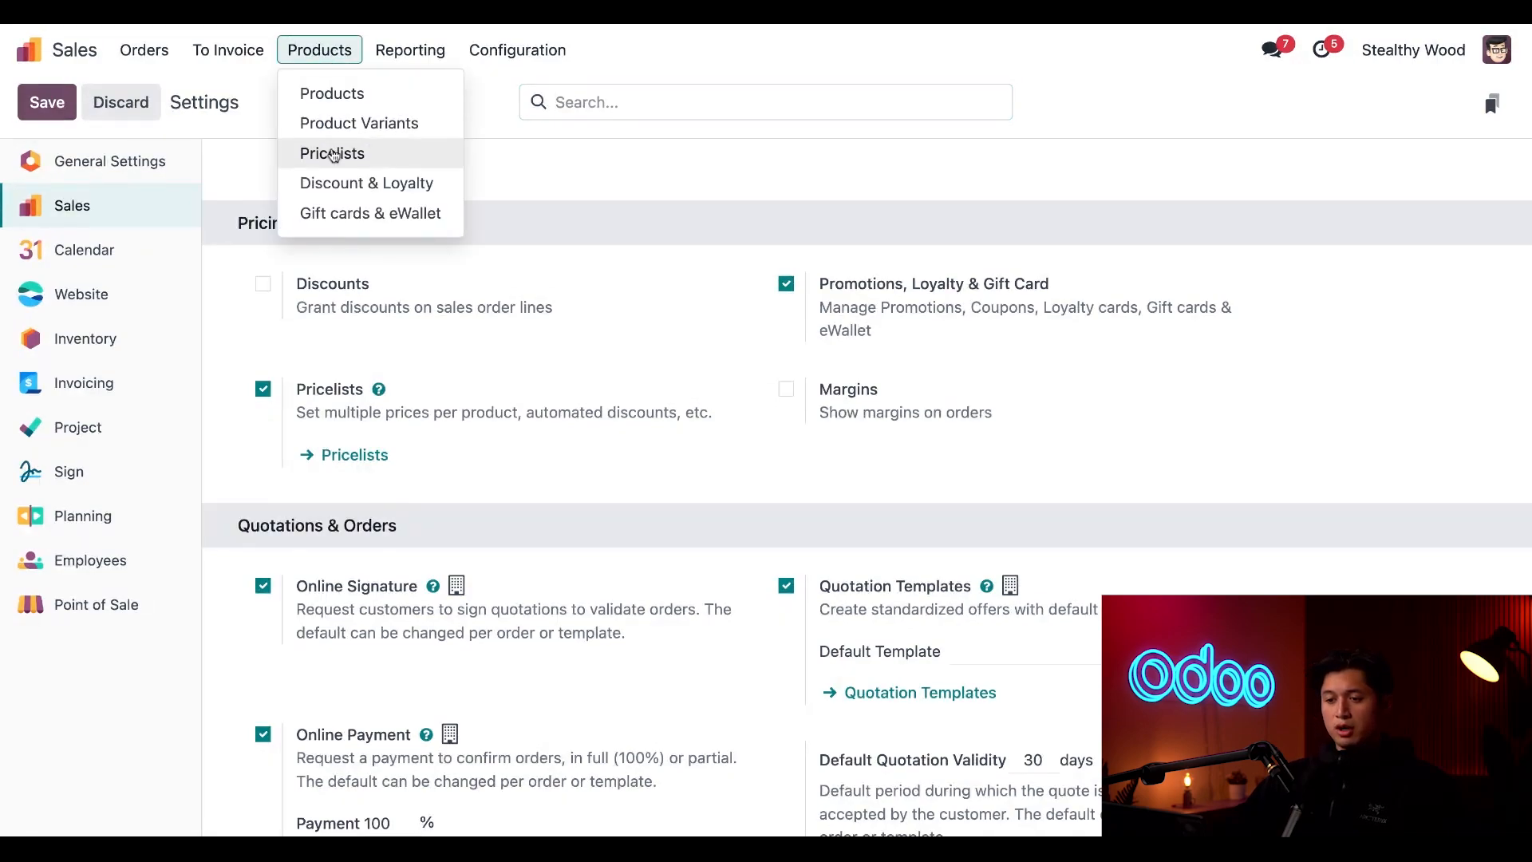
left_click(340, 221)
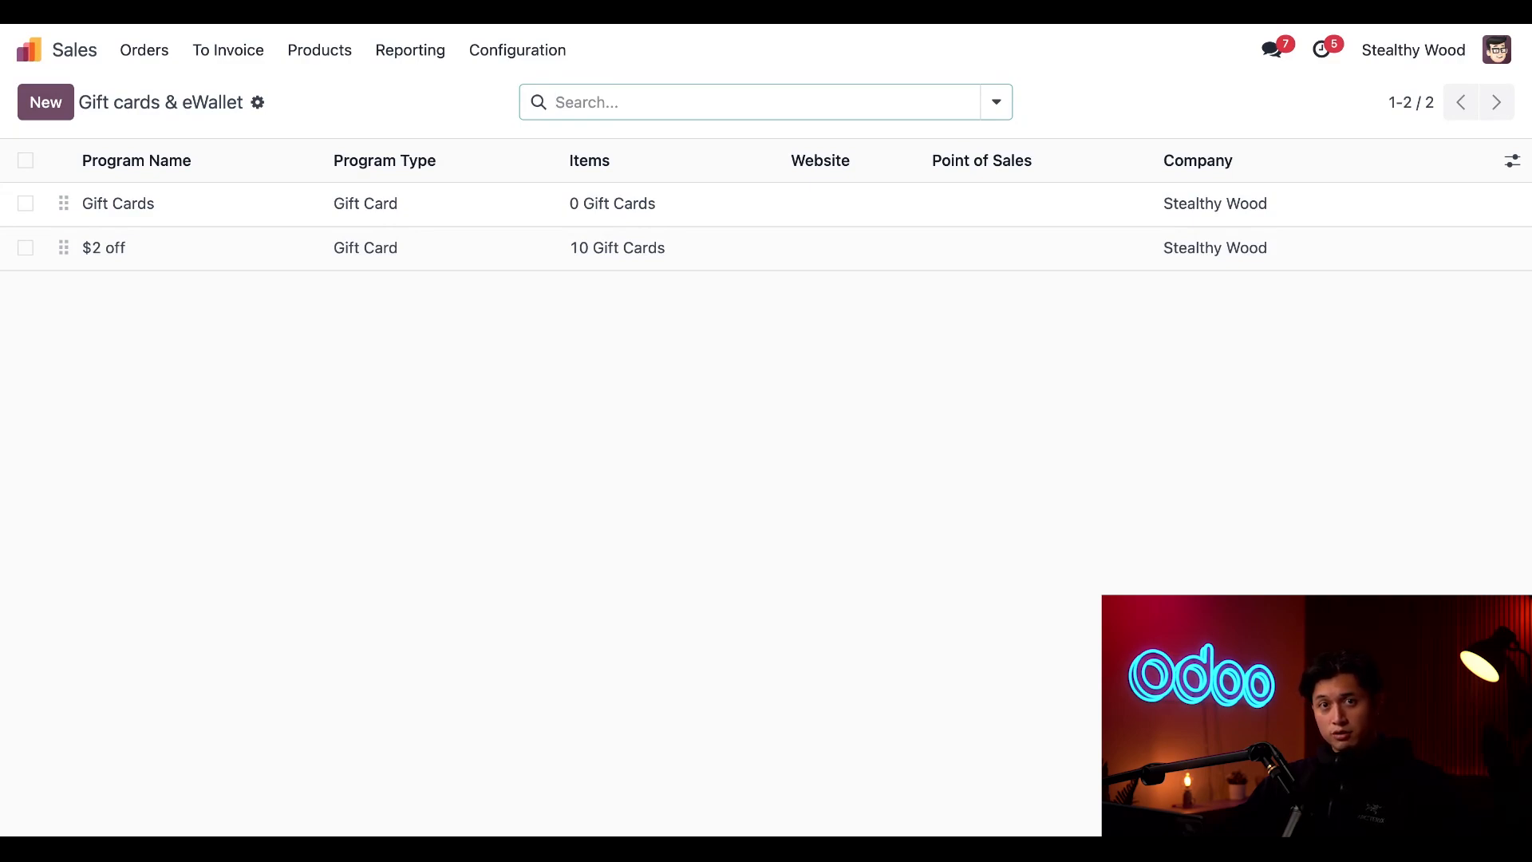
left_click(48, 104)
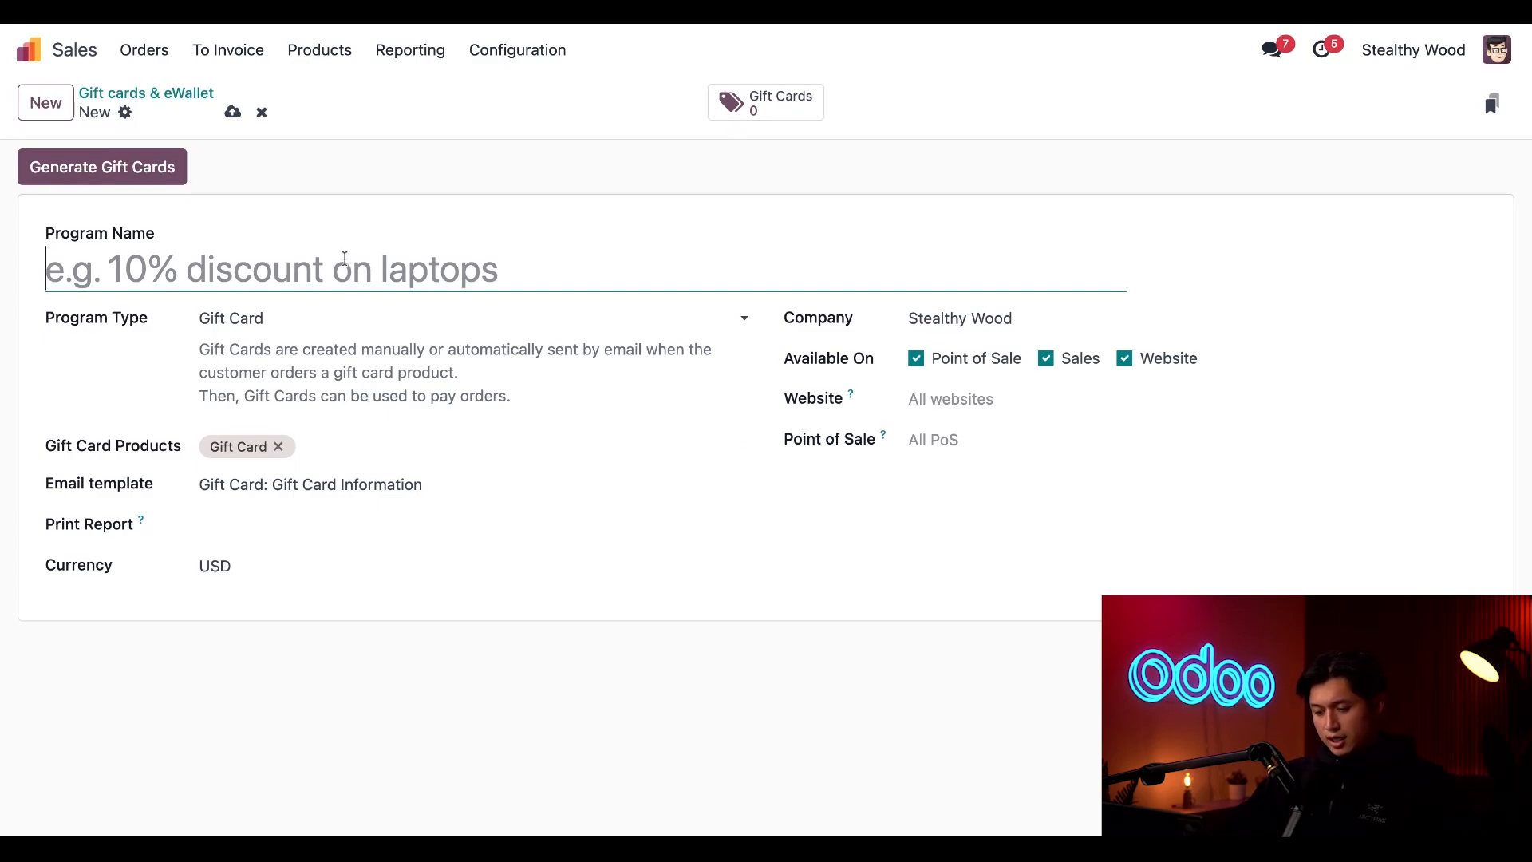
type("$60")
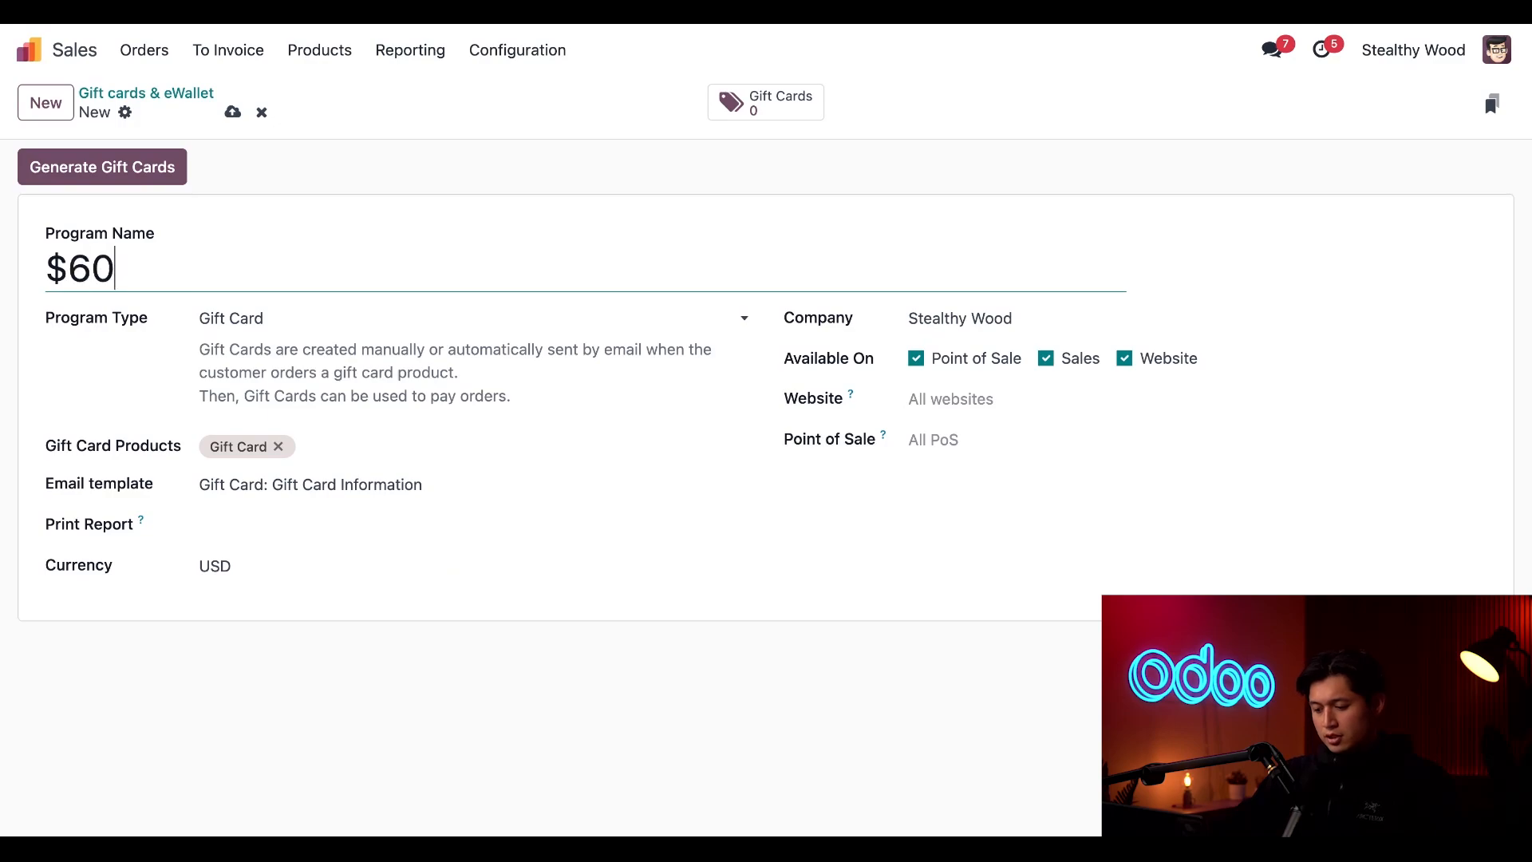
type(" off")
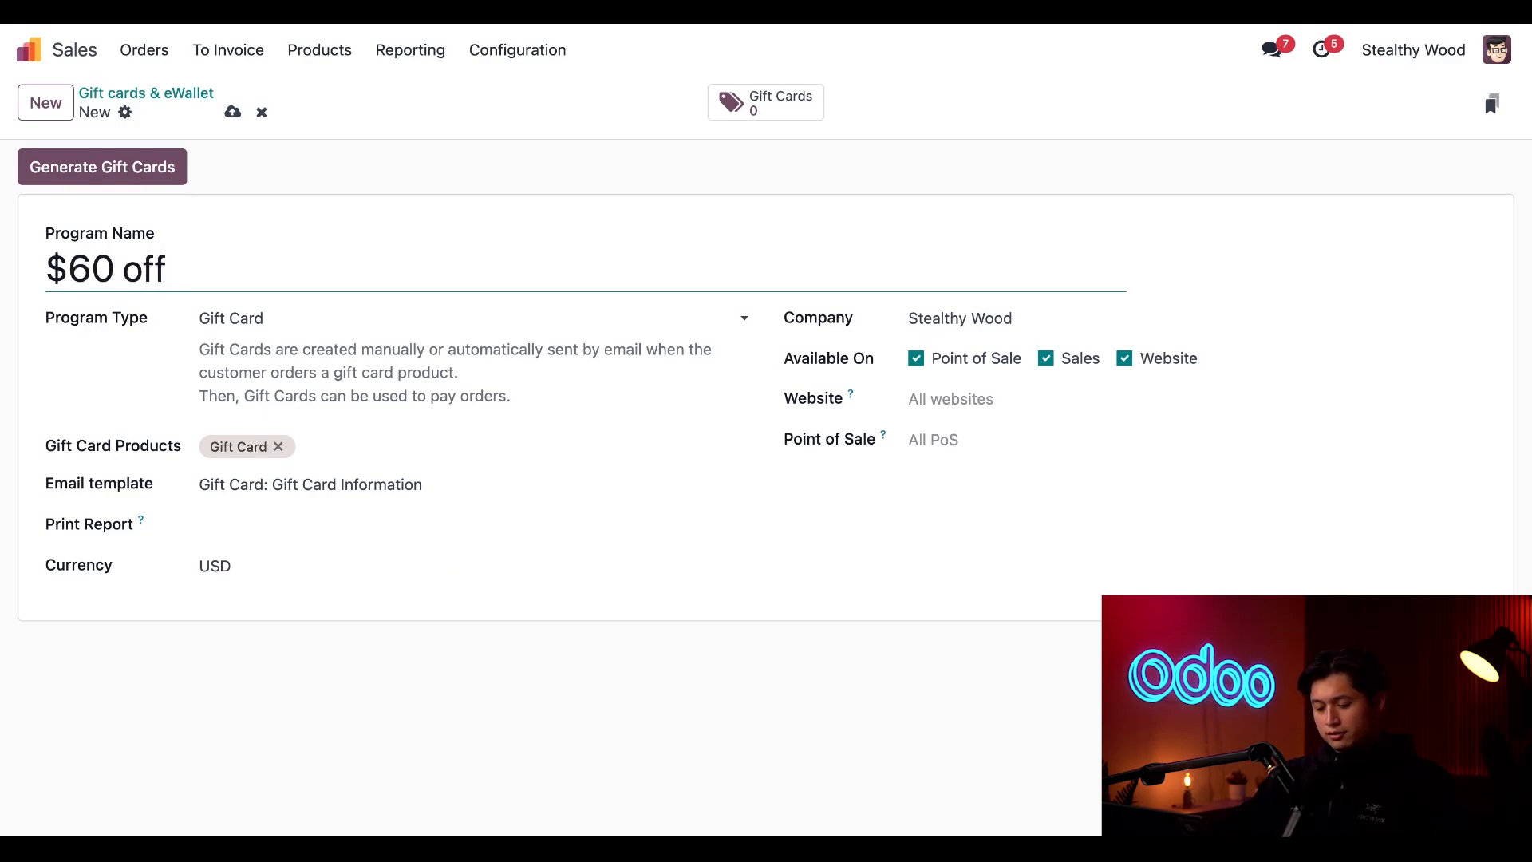
type(" with Alpin")
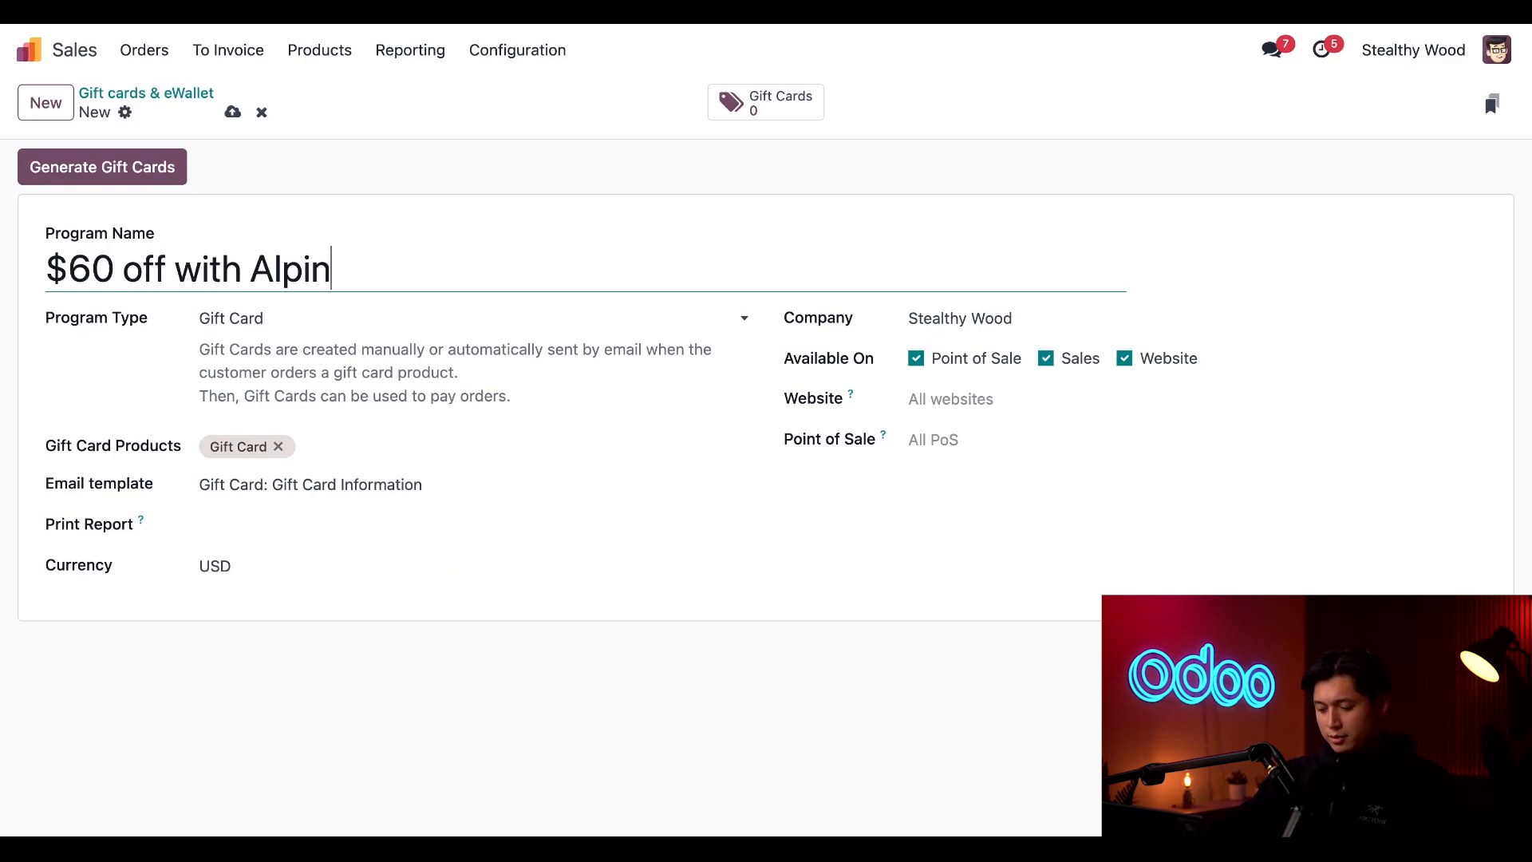
type("e Table")
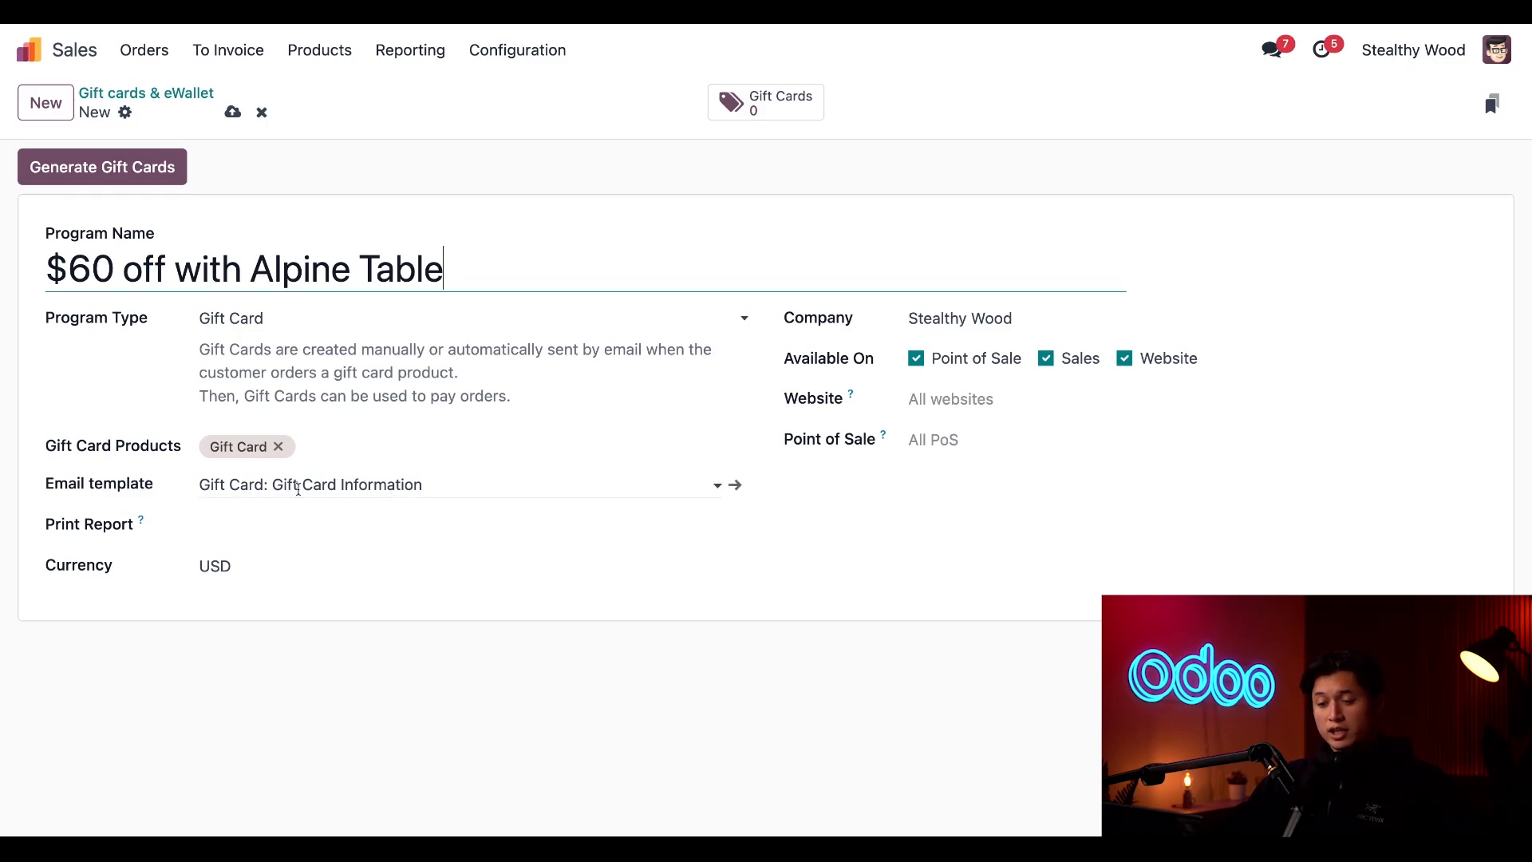
Review the program's linked email template, Gift Card: Gift Card Information, and return to the program form
left_click(331, 489)
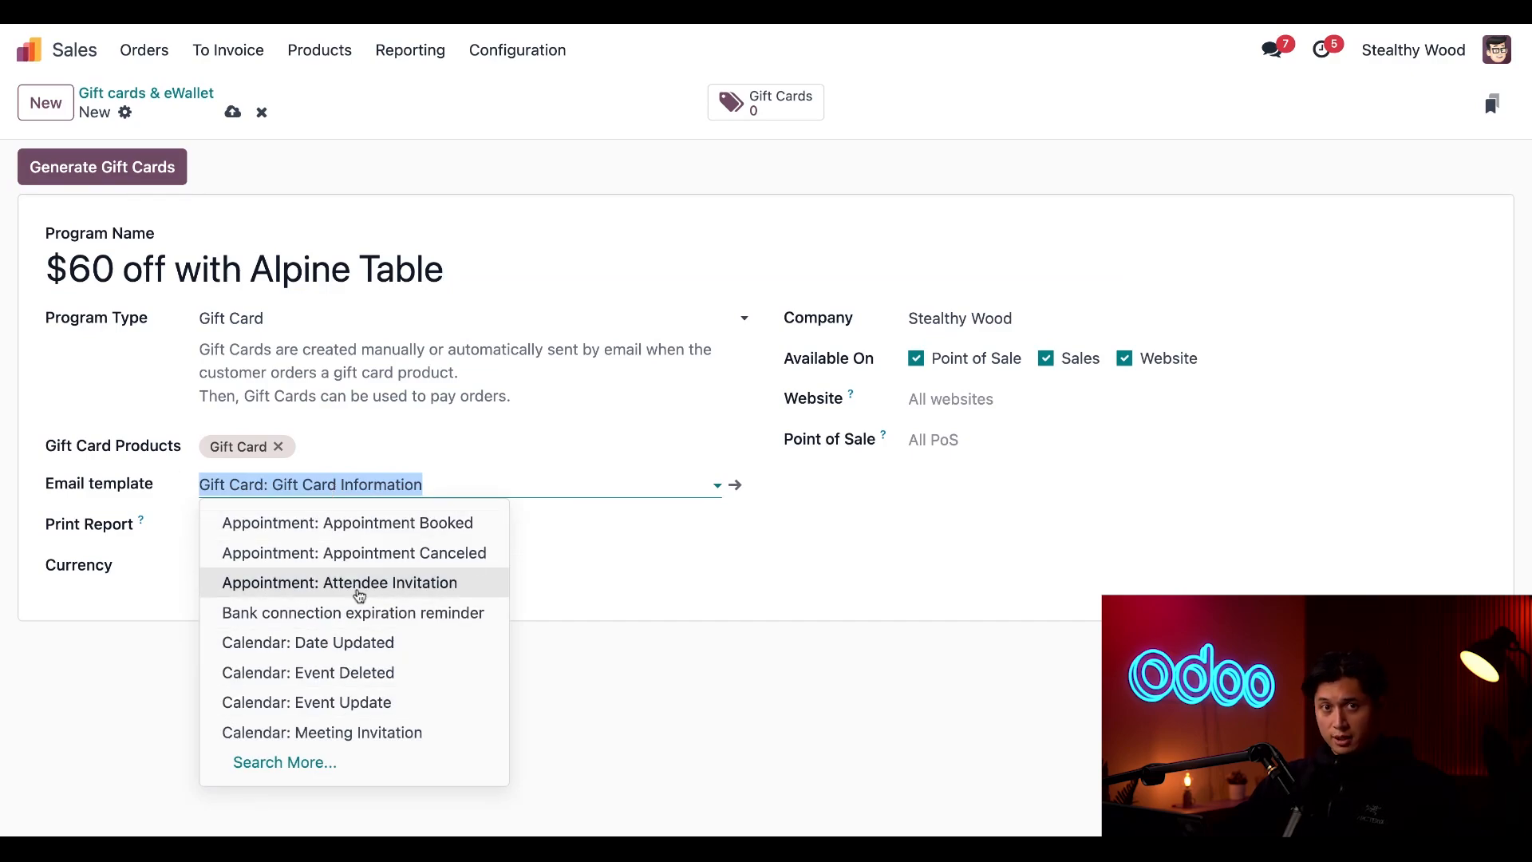
left_click(695, 727)
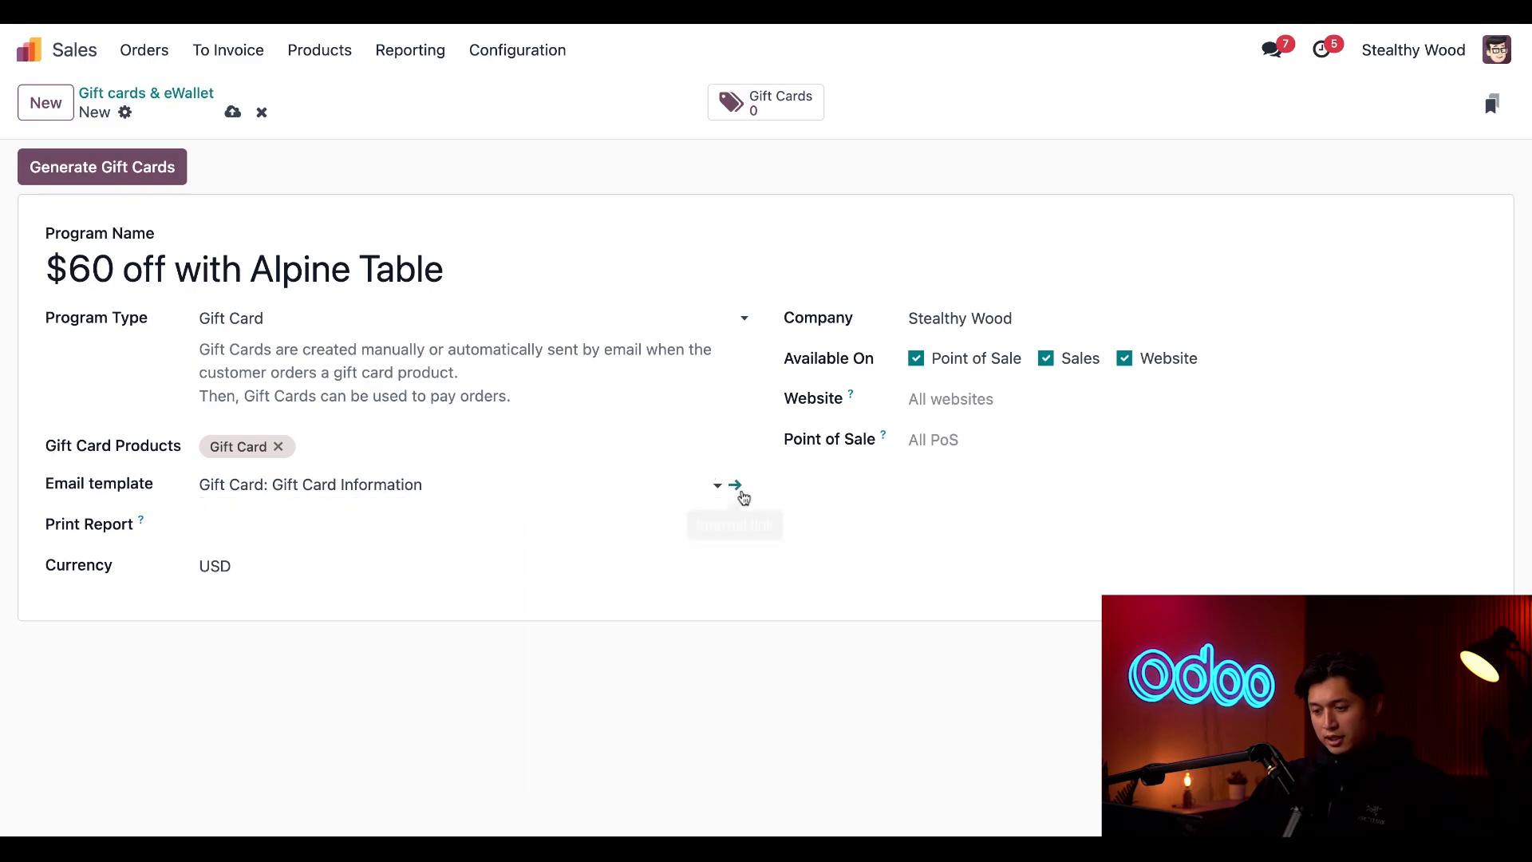
left_click(740, 490)
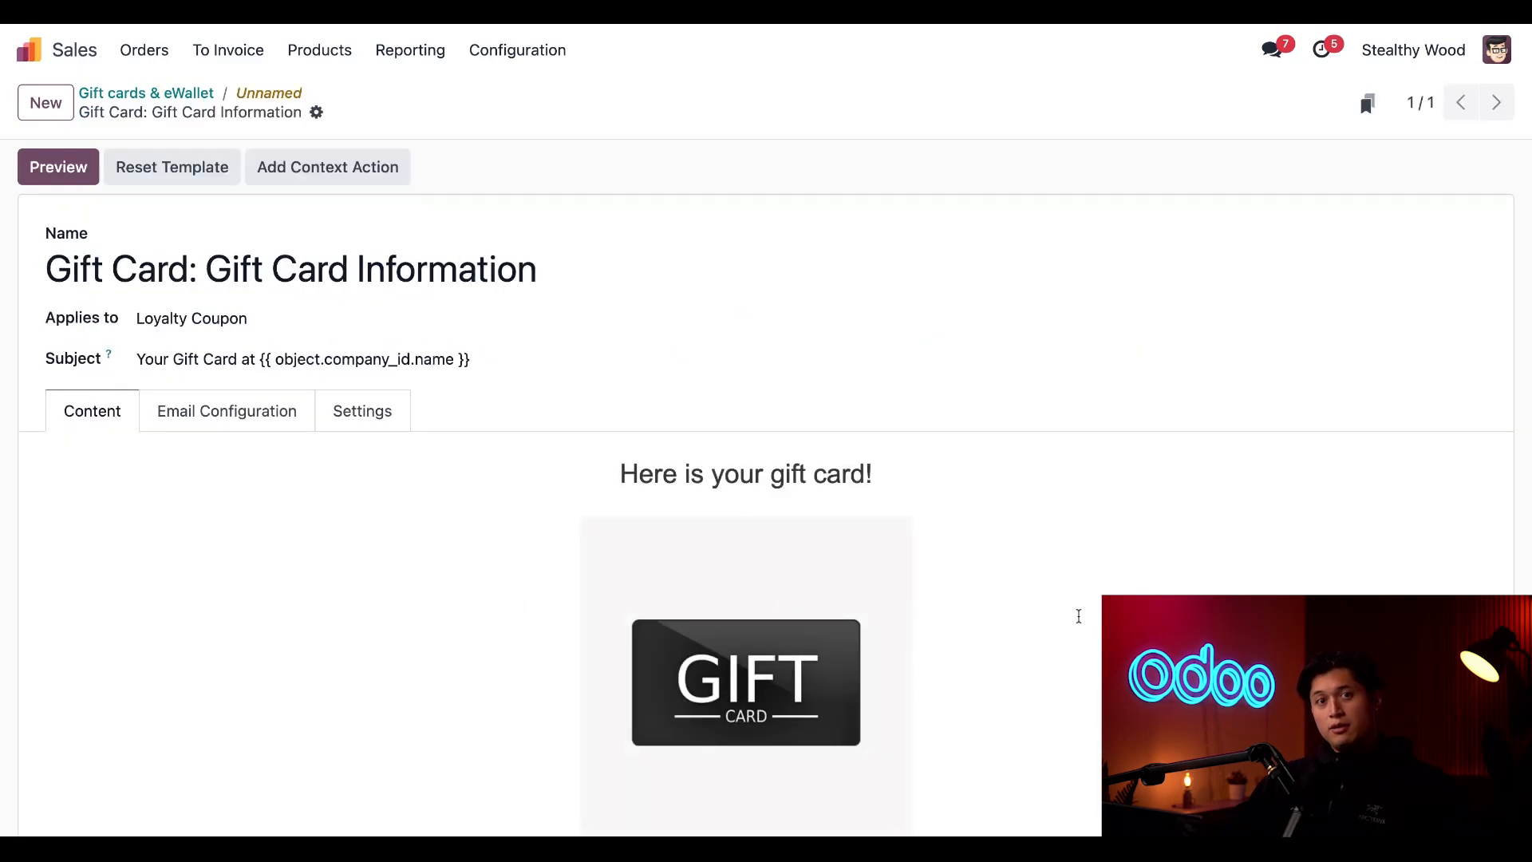
scroll(1079, 616, "down", 5)
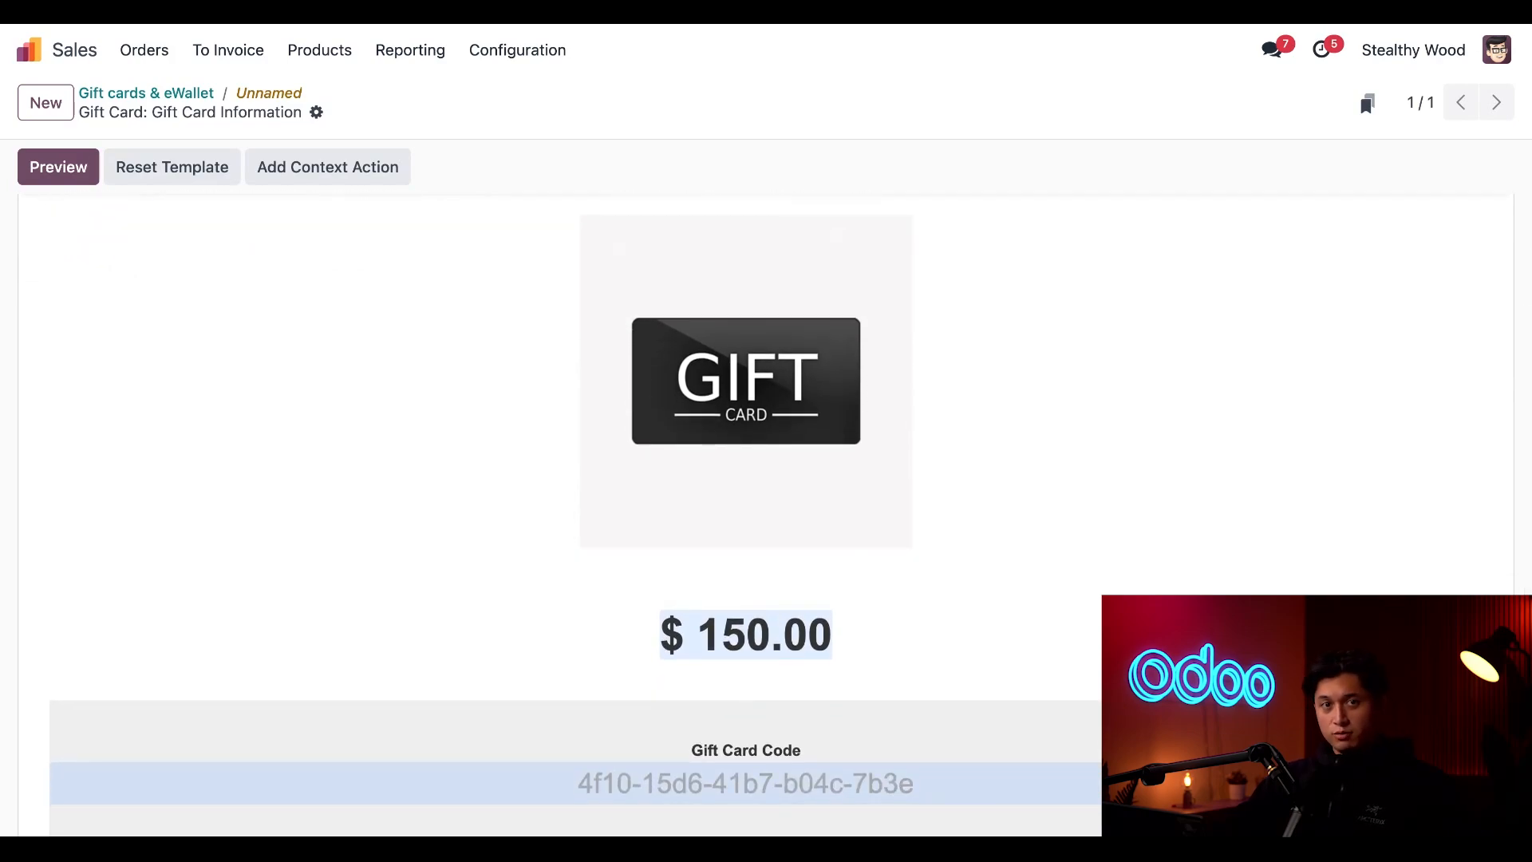
scroll(1095, 574, "up", 5)
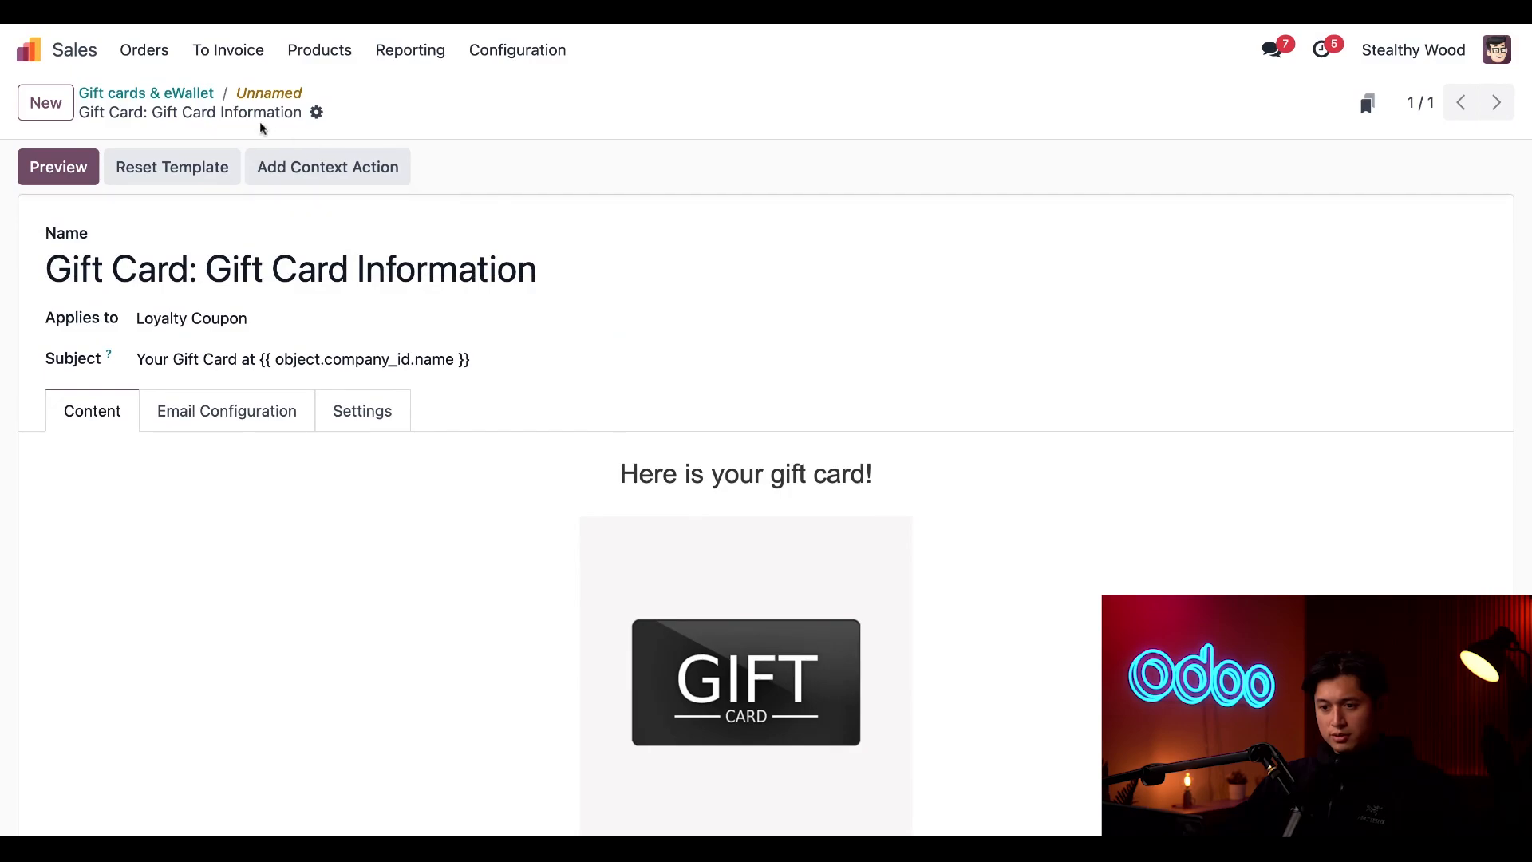
left_click(251, 96)
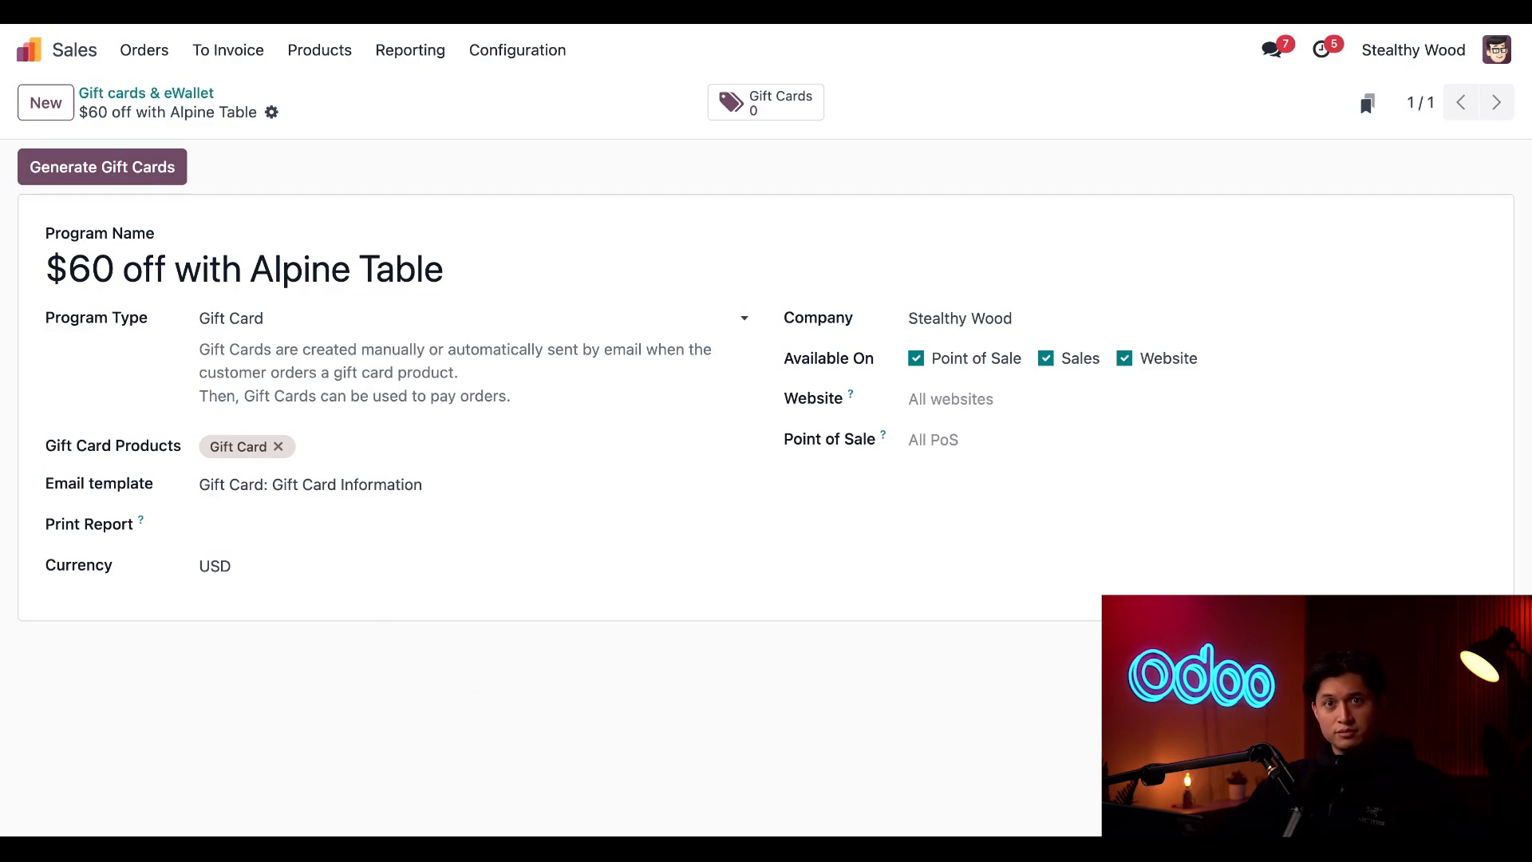
Set the program's Print Report to Gift Card
left_click(263, 527)
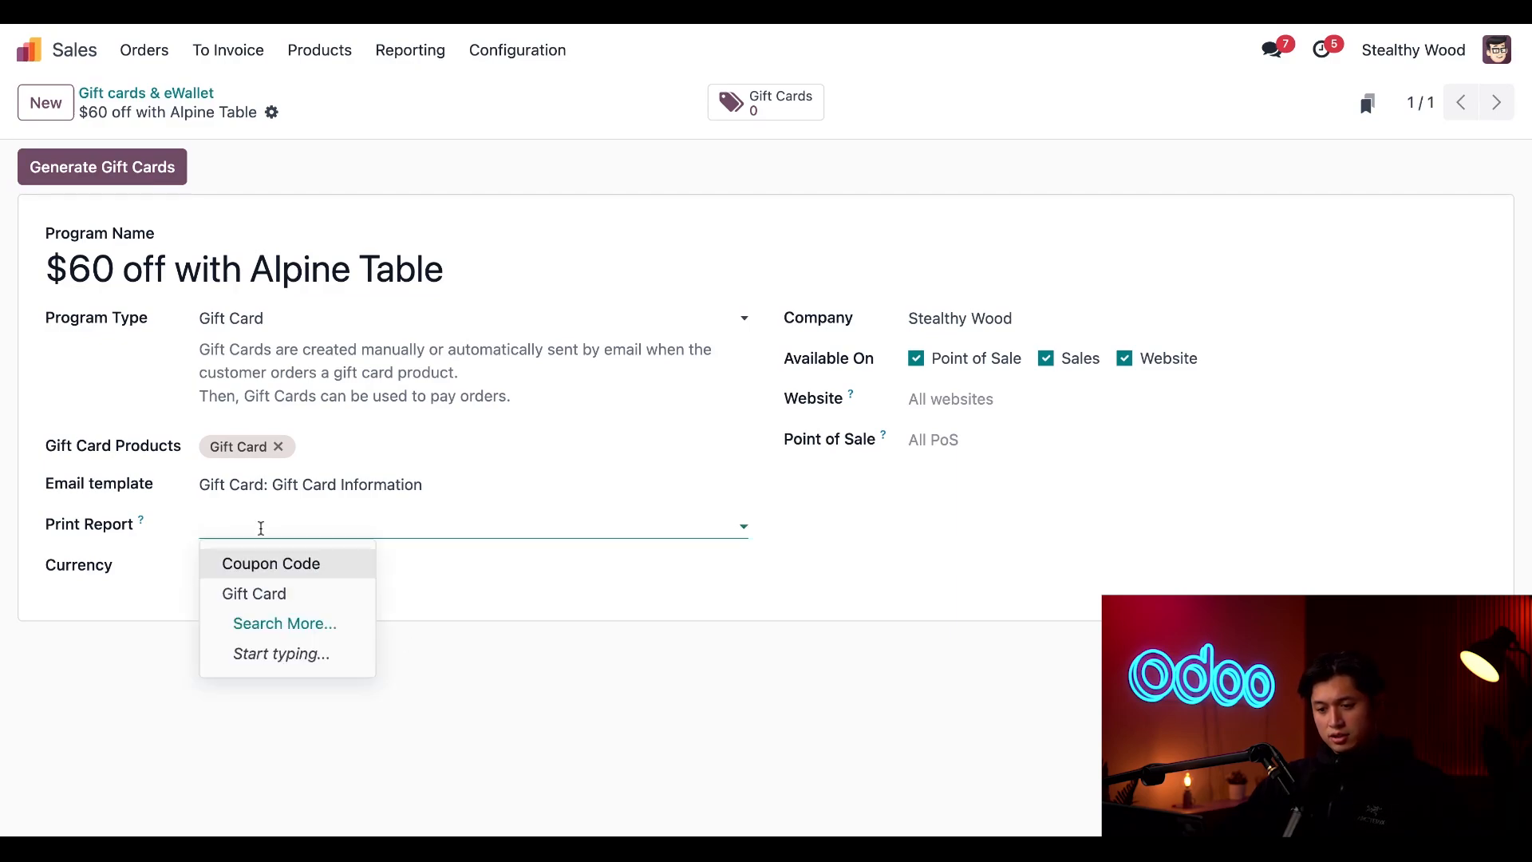
left_click(276, 593)
left_click(408, 688)
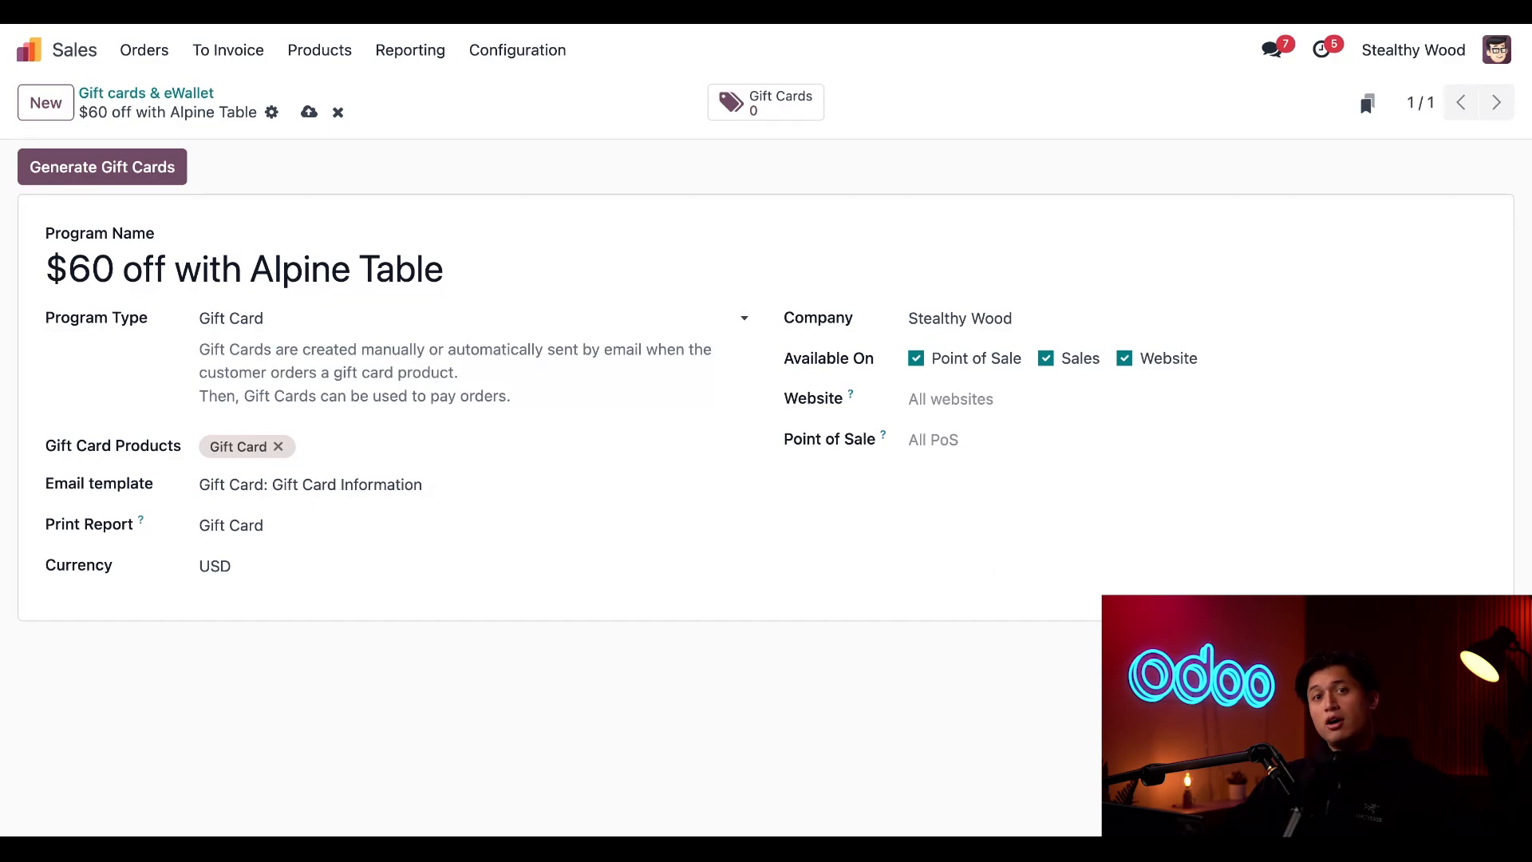
Start generating gift cards for Anonymous Customers, with a quantity of 100 and a gift card value of $60
left_click(113, 177)
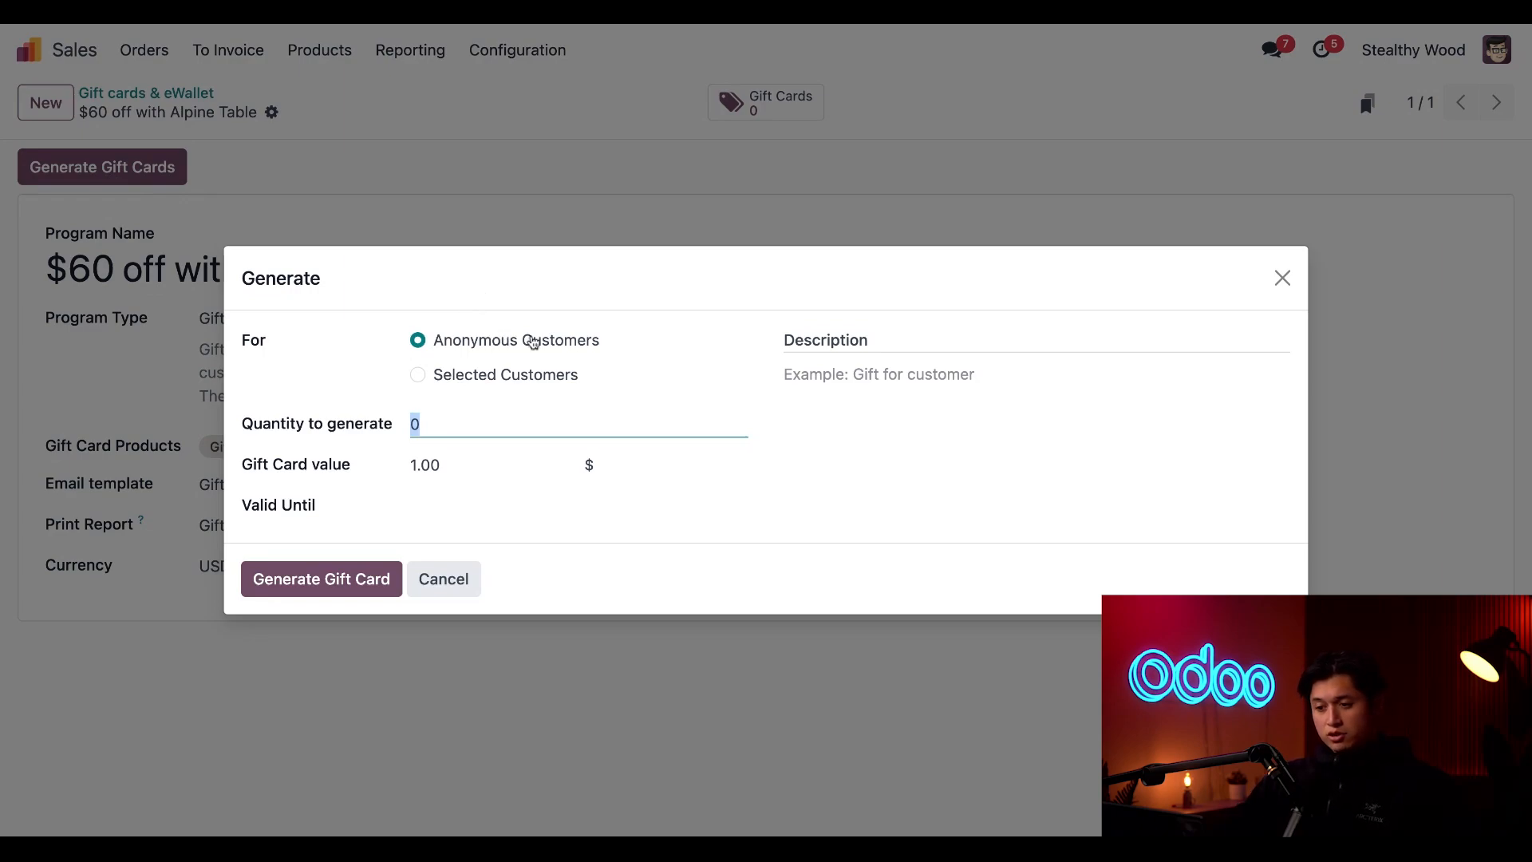
left_click(443, 375)
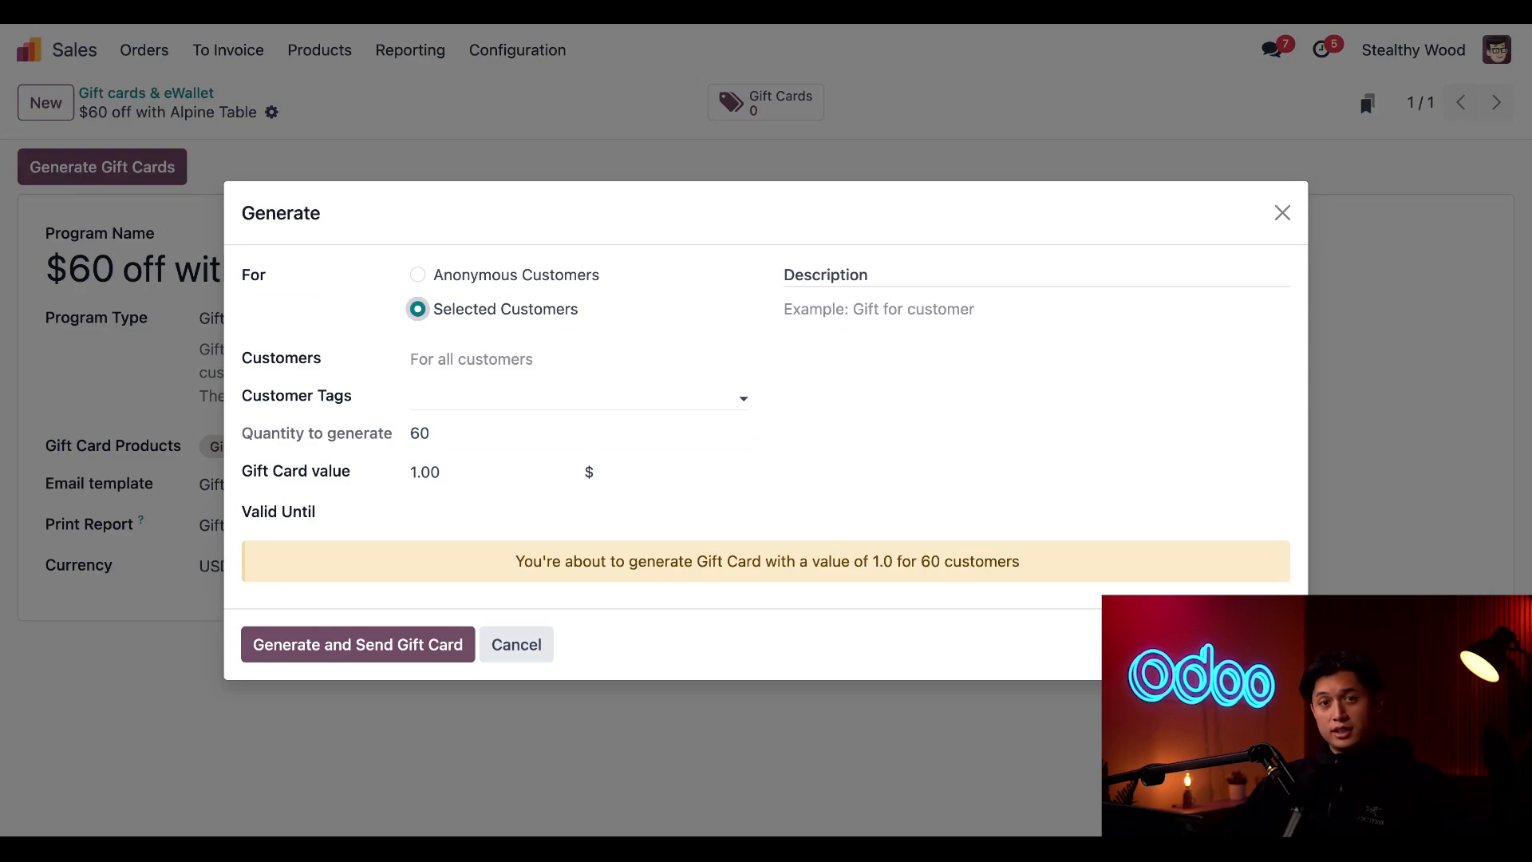
left_click(418, 276)
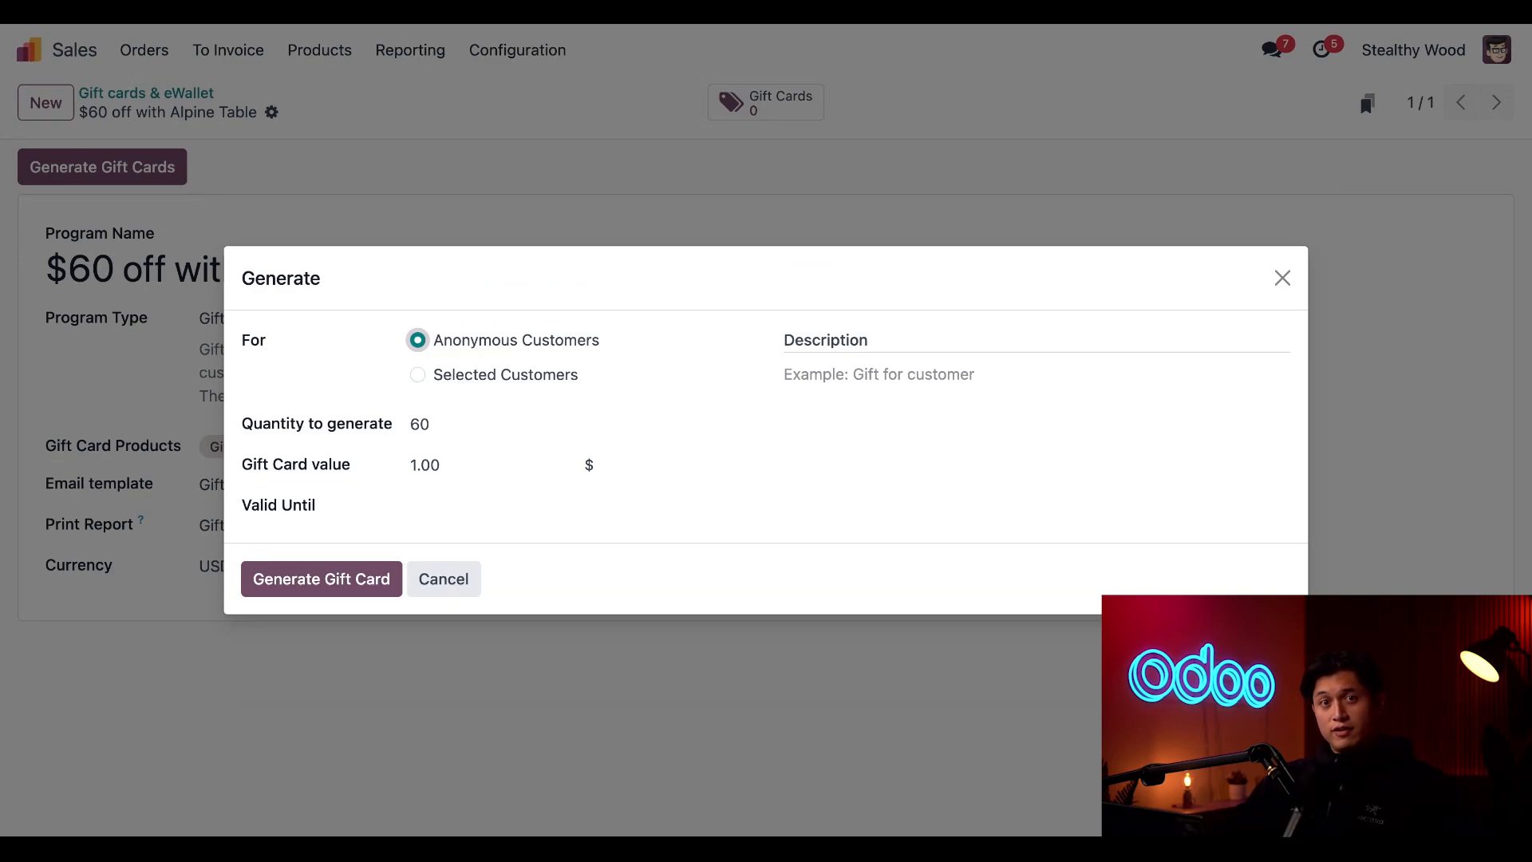
left_click(495, 432)
type("100")
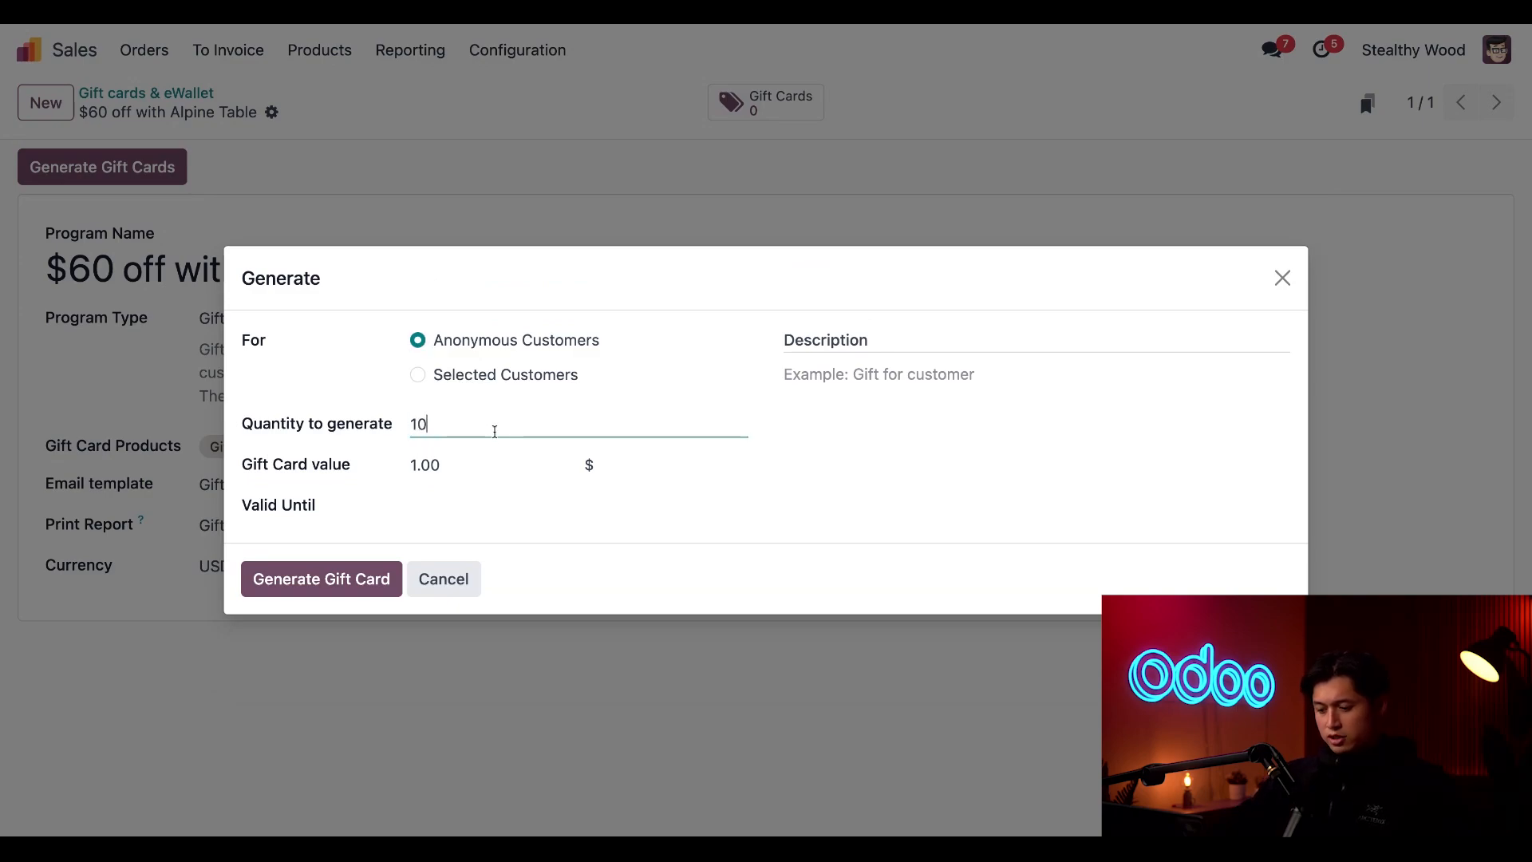
left_click(477, 463)
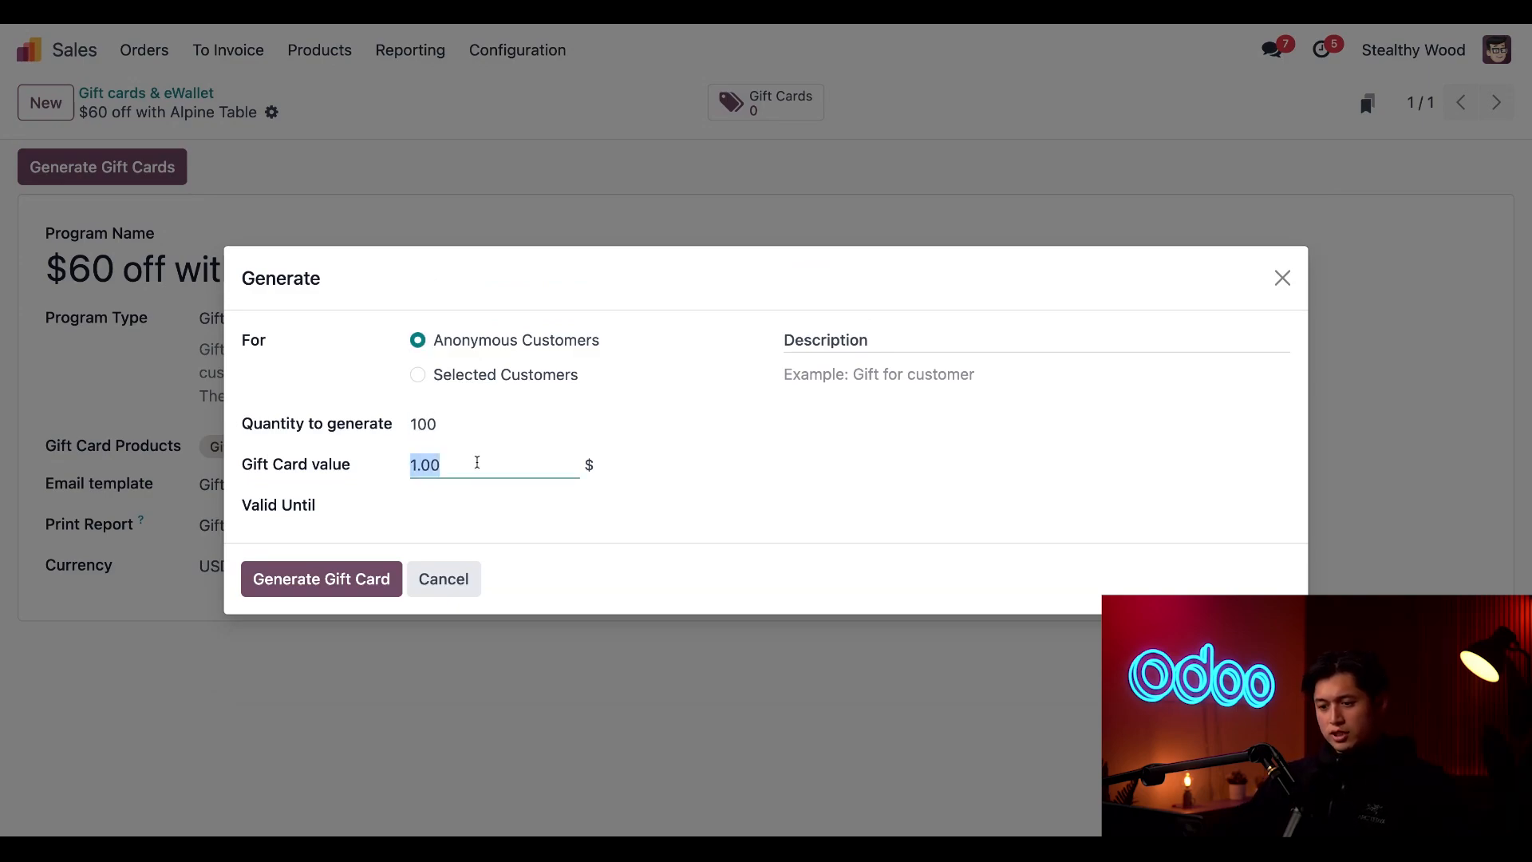
type("60")
left_click(686, 526)
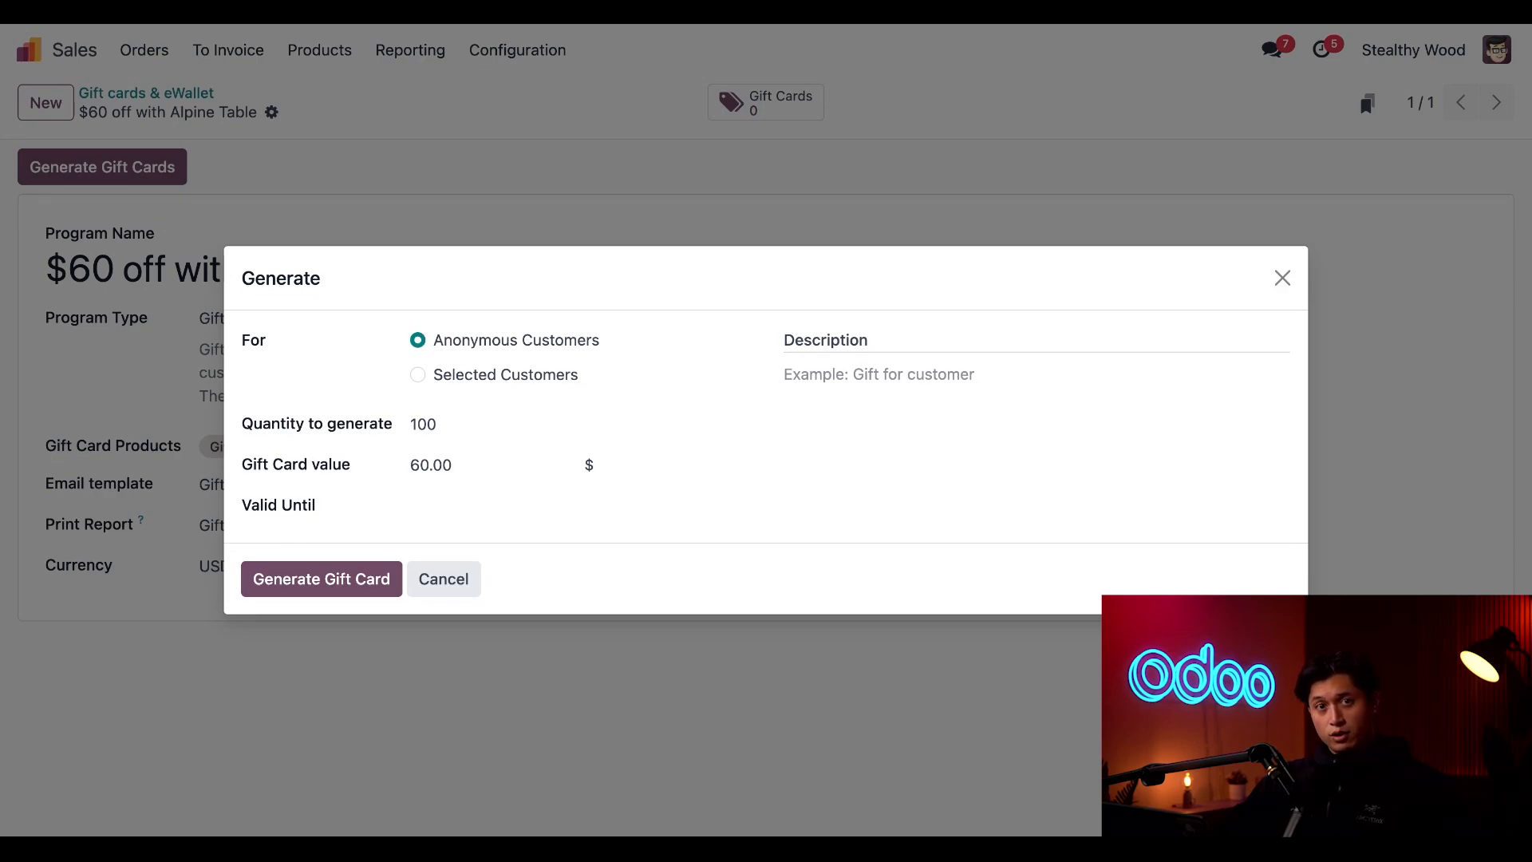
Set the gift cards' Valid Until date to 04/30/2025
left_click(440, 508)
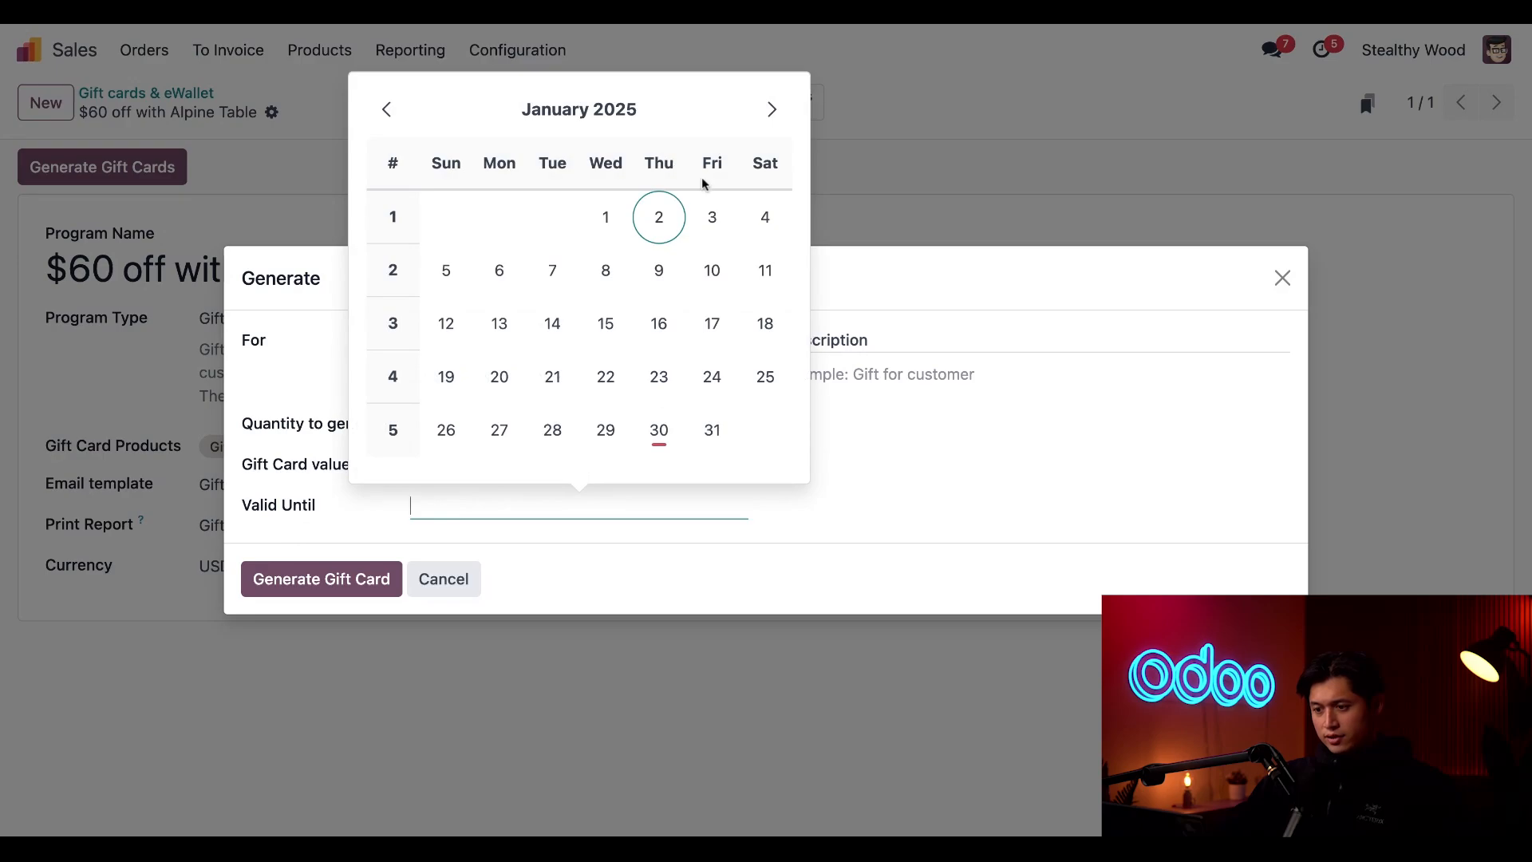
left_click(773, 111)
left_click(773, 112)
left_click(772, 112)
left_click(606, 430)
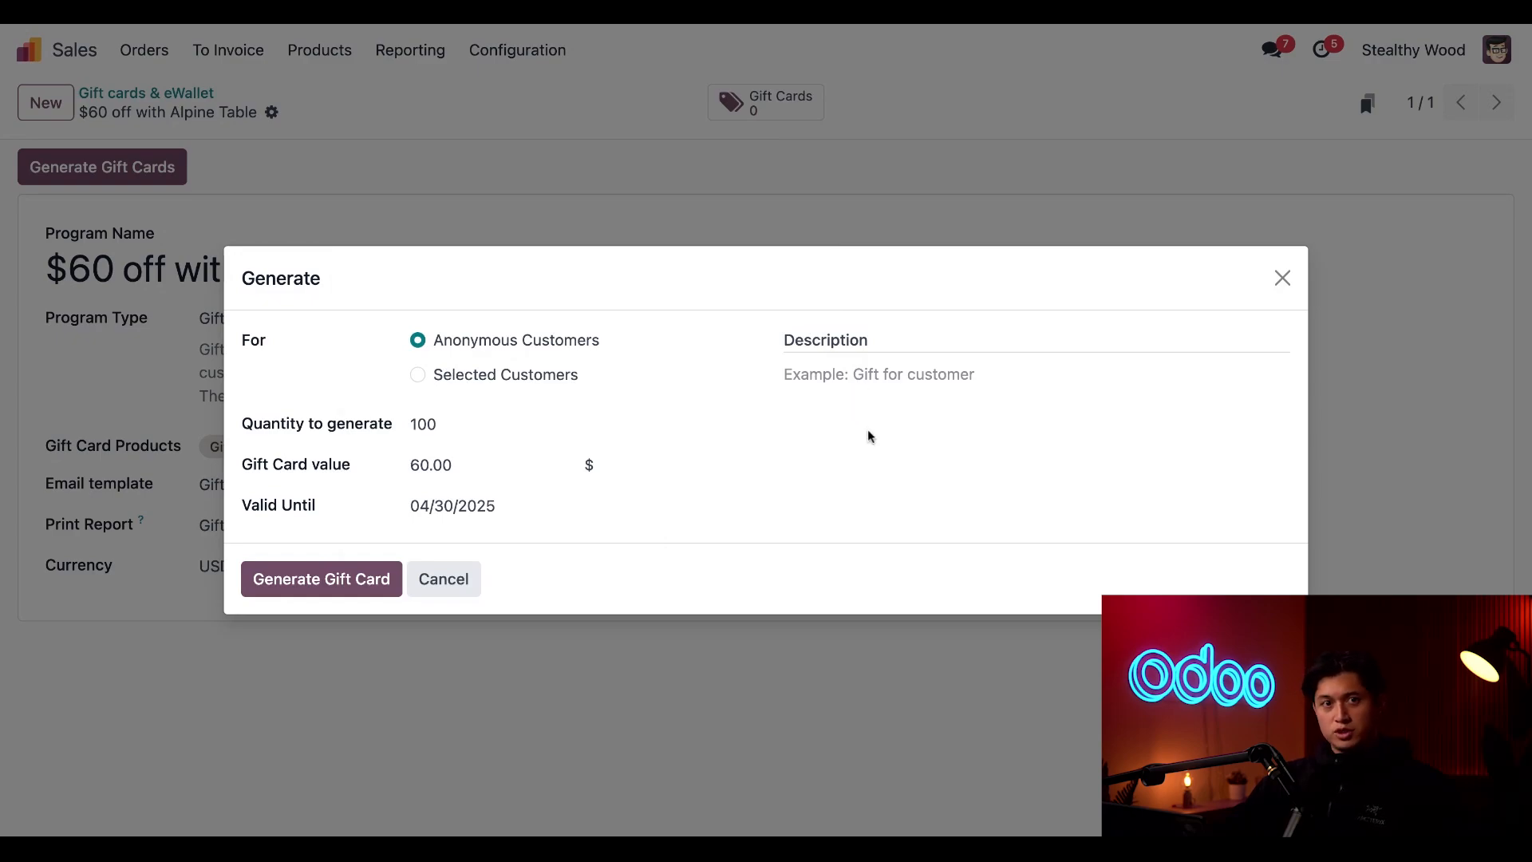
Enter the description "$60 gift card for Alpine Table Purchase" and generate the gift cards
left_click(887, 402)
type("$")
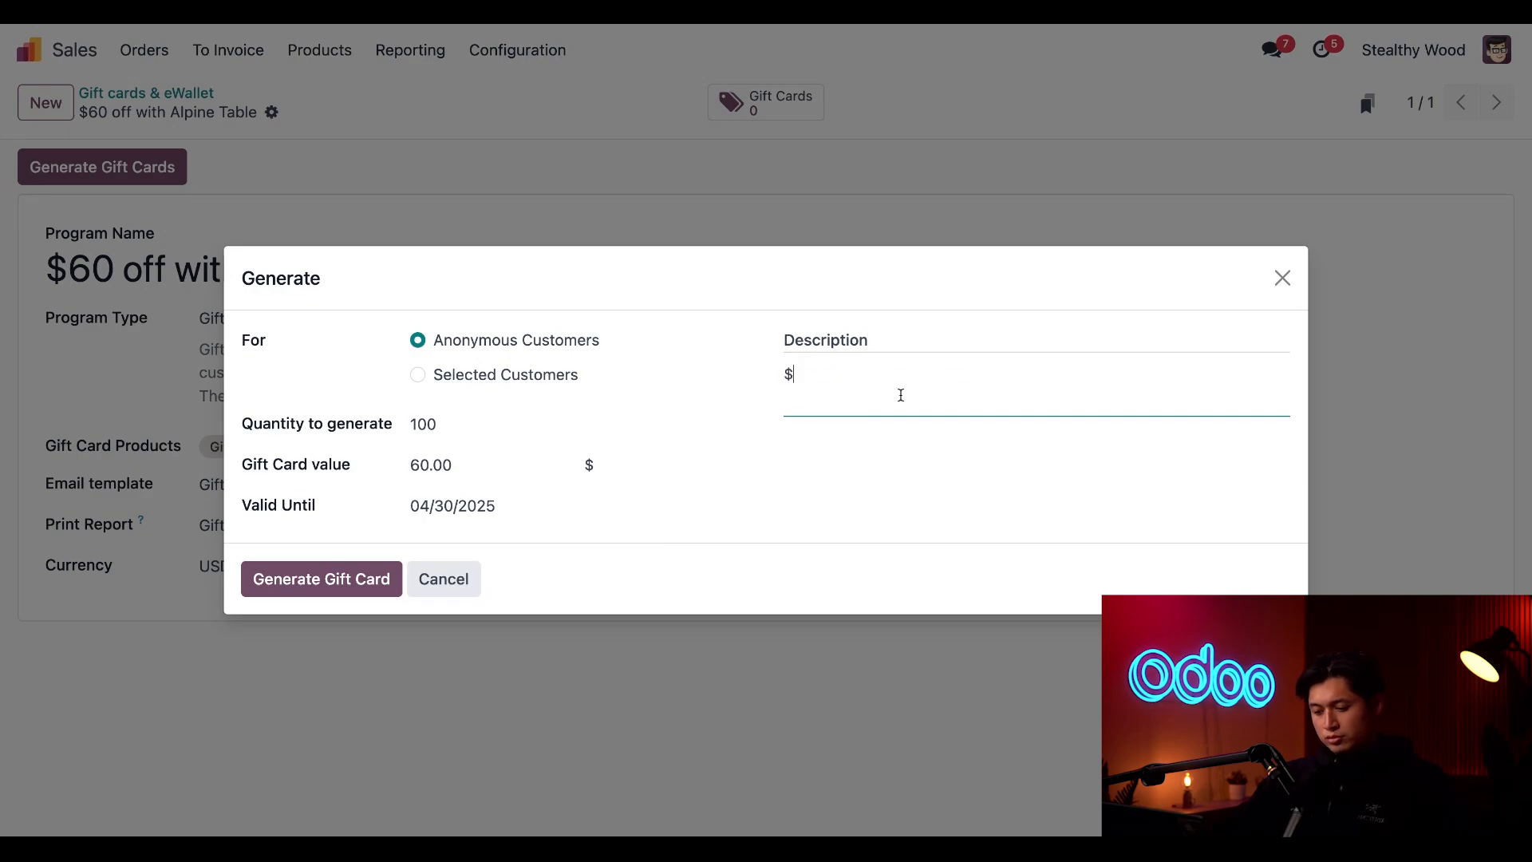
type("60 g")
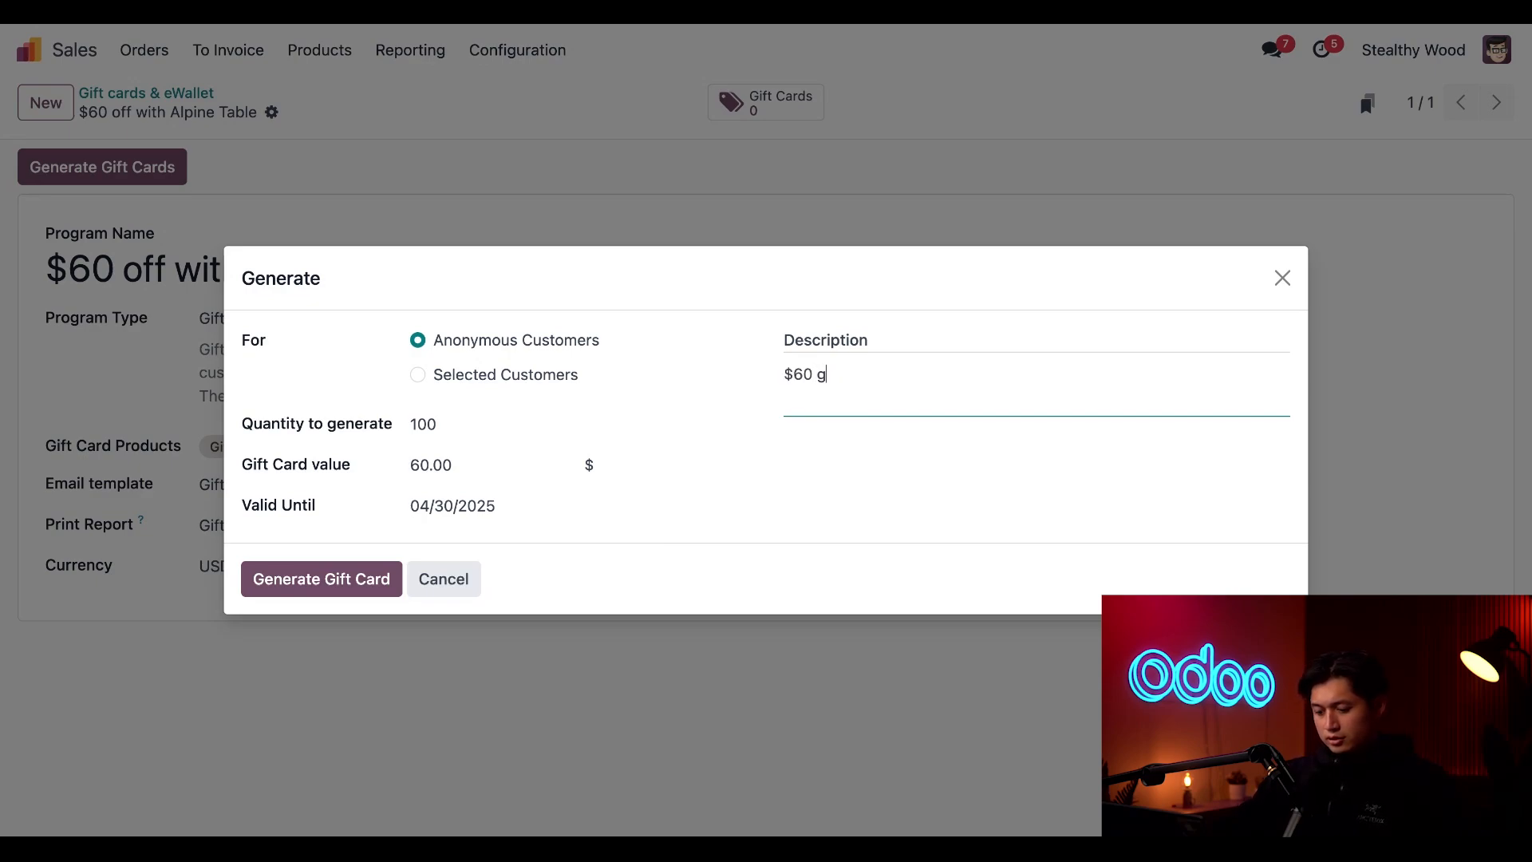
type("ift card f")
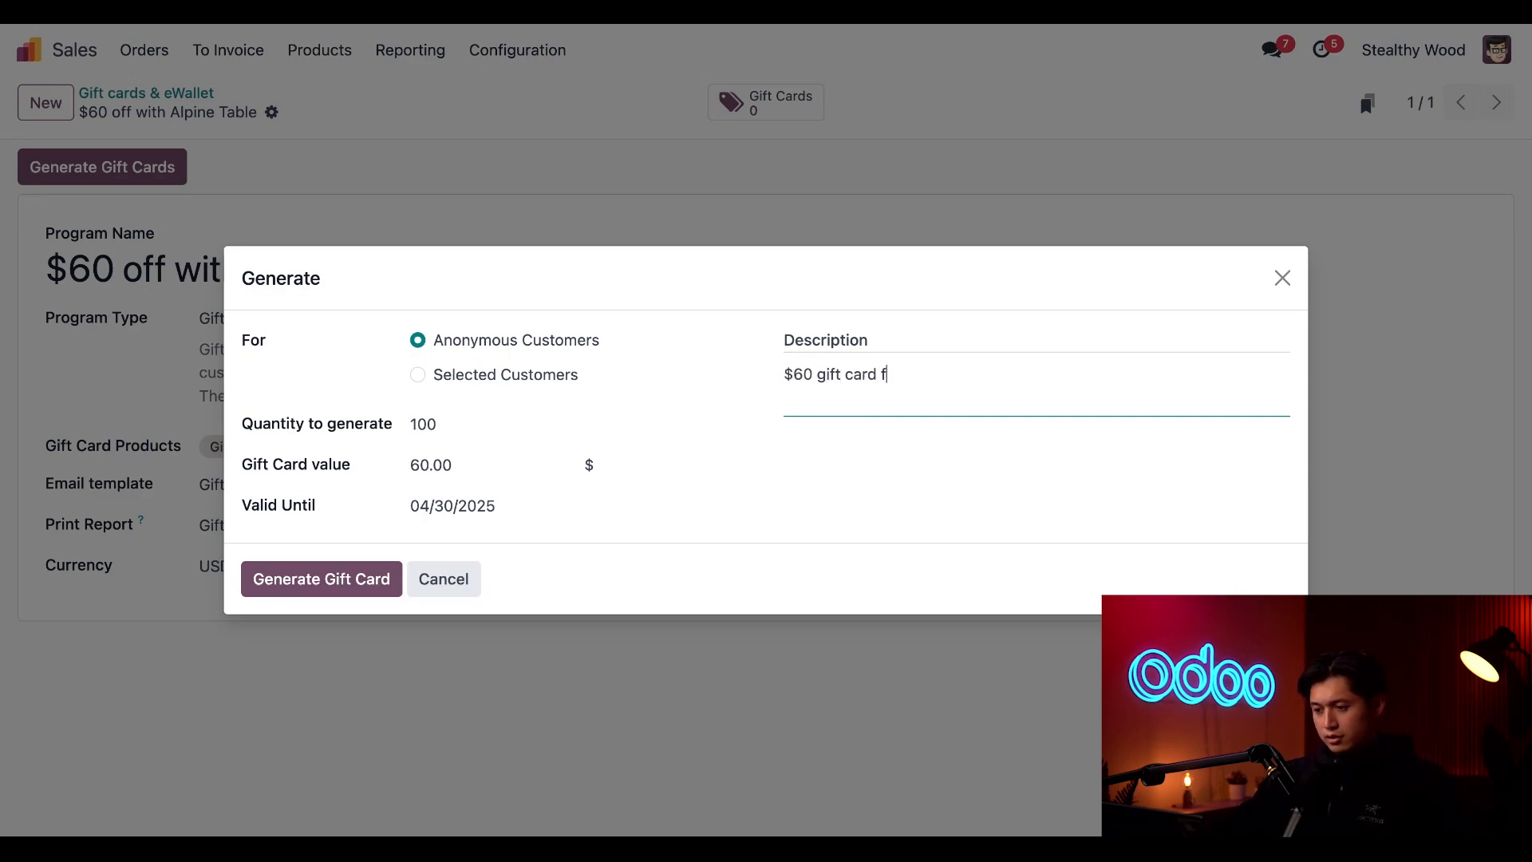
type("or Alpine")
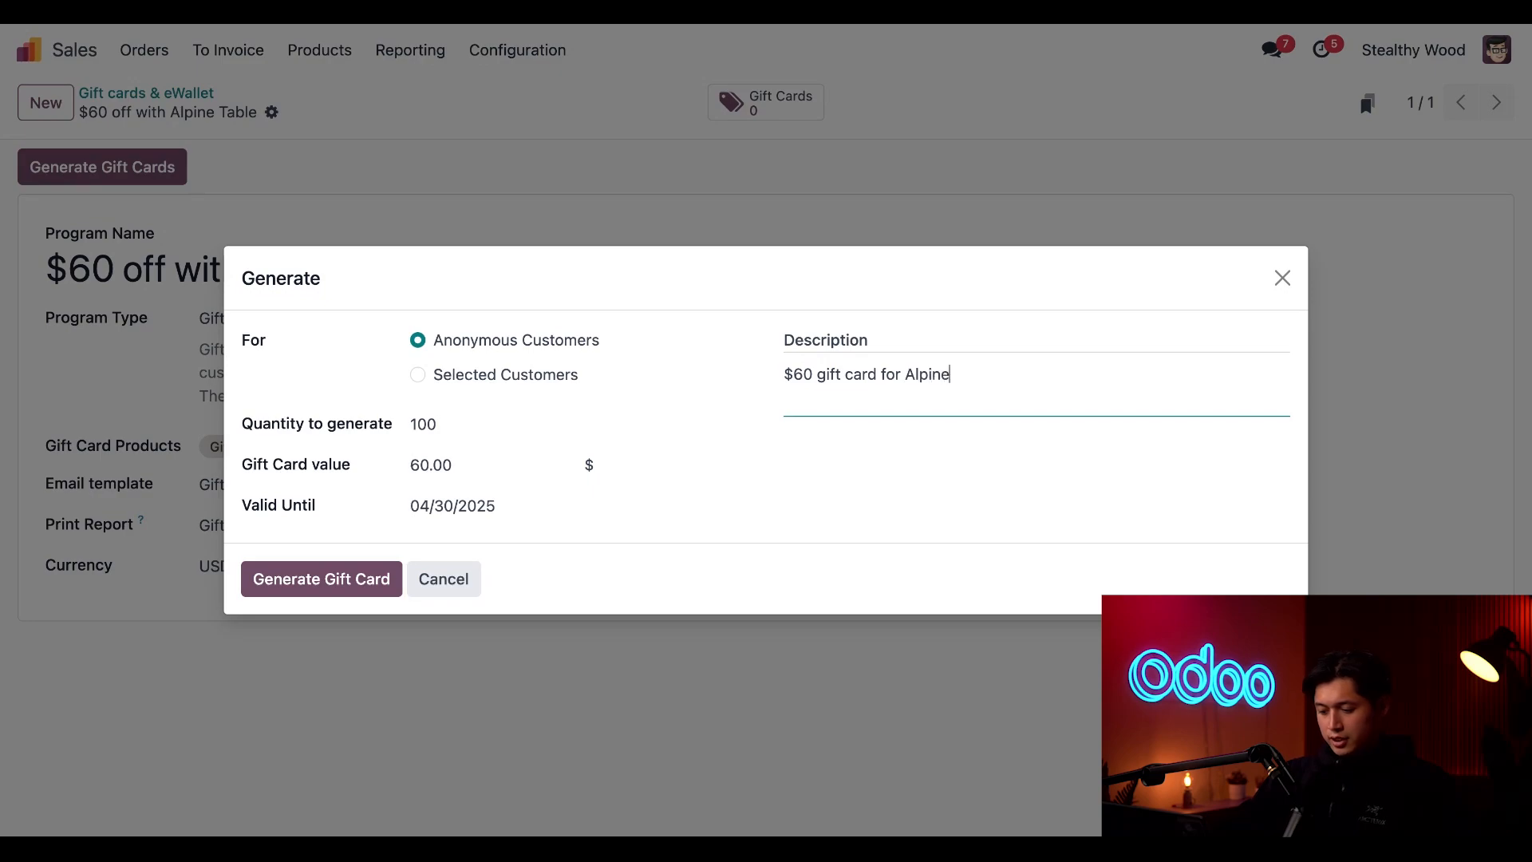
type(" Table P")
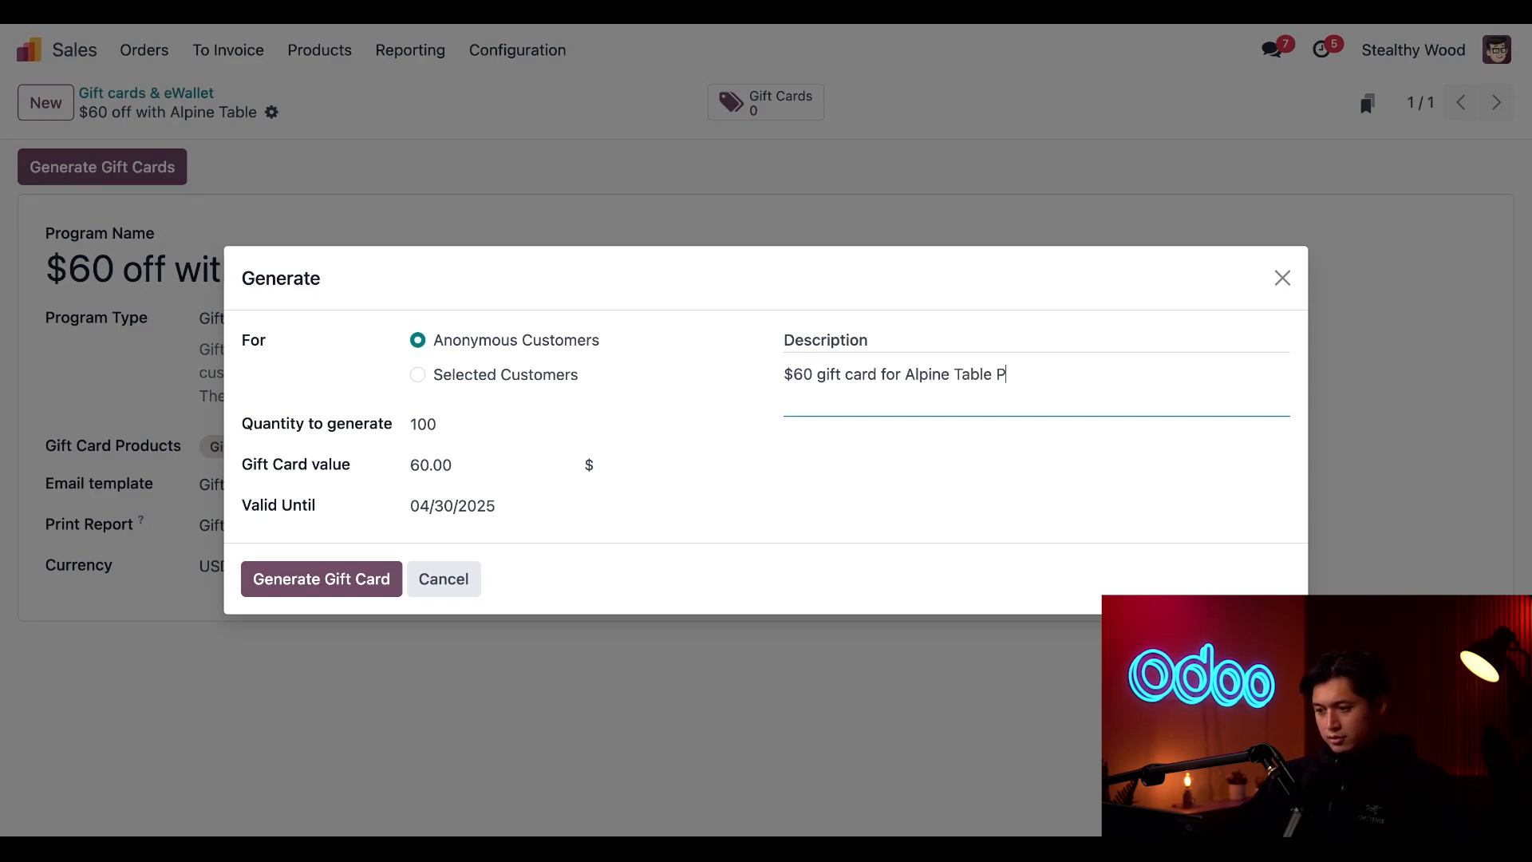
type("urchase")
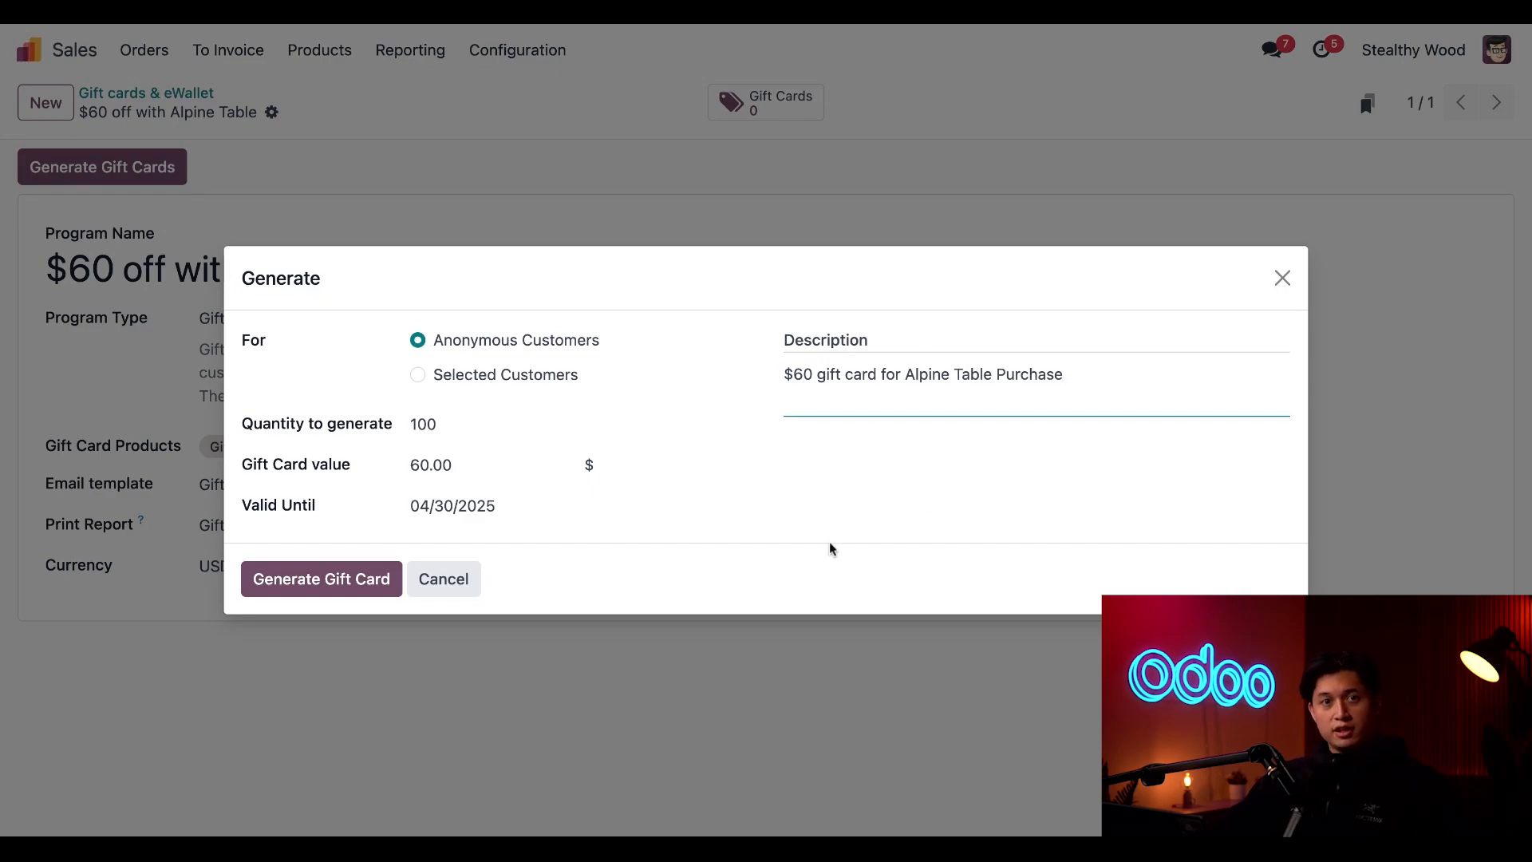
left_click(320, 589)
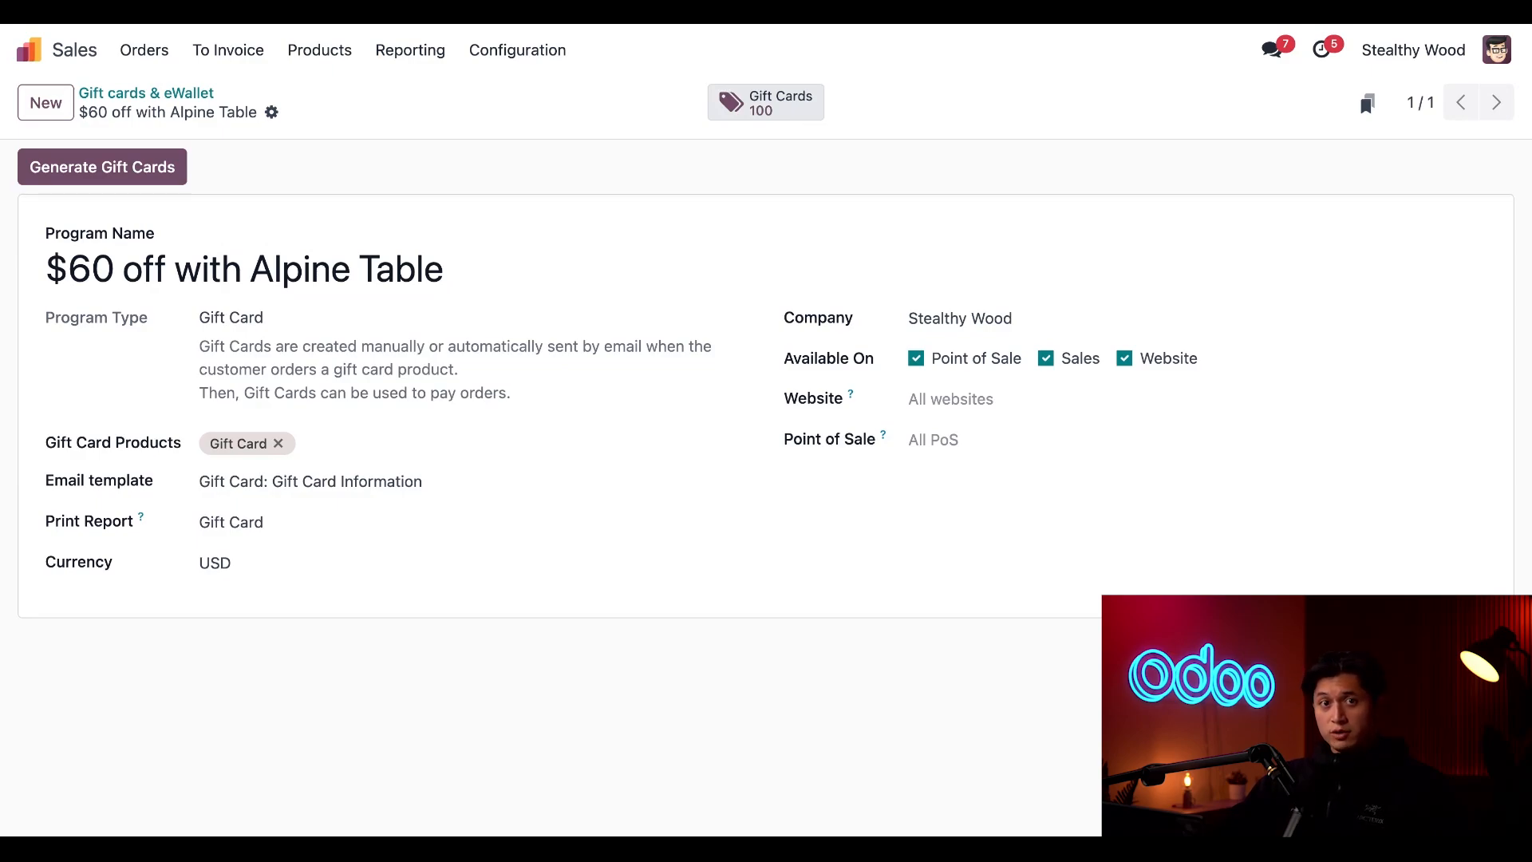
Open the program's generated gift cards and bring up the email for the third card to review its message
left_click(766, 103)
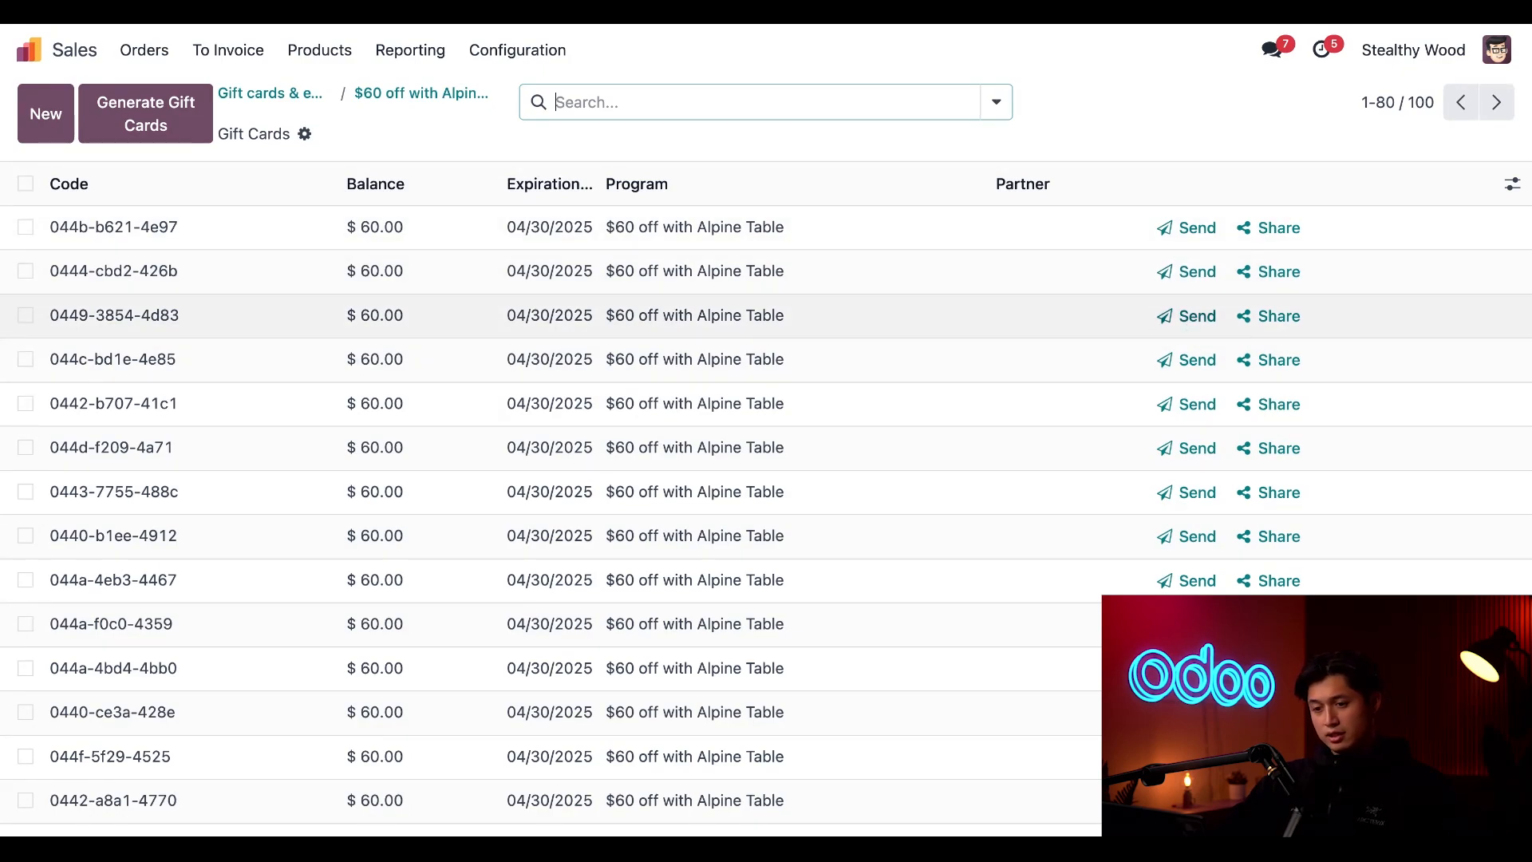
left_click(1187, 317)
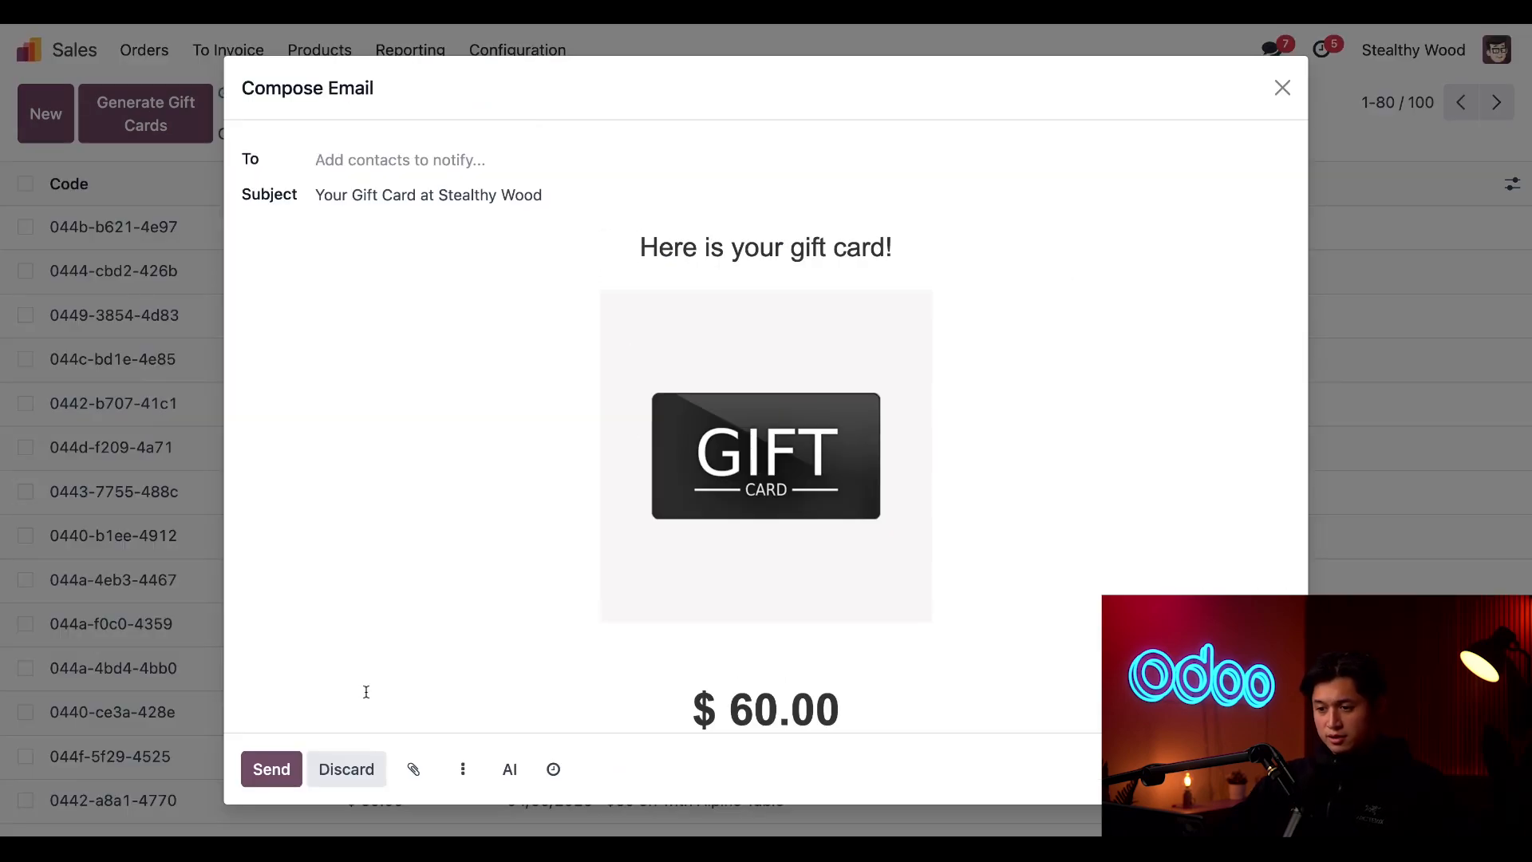
scroll(400, 516, "down", 5)
scroll(400, 516, "up", 5)
Address the gift card email to Deco Addict and send it
left_click(360, 161)
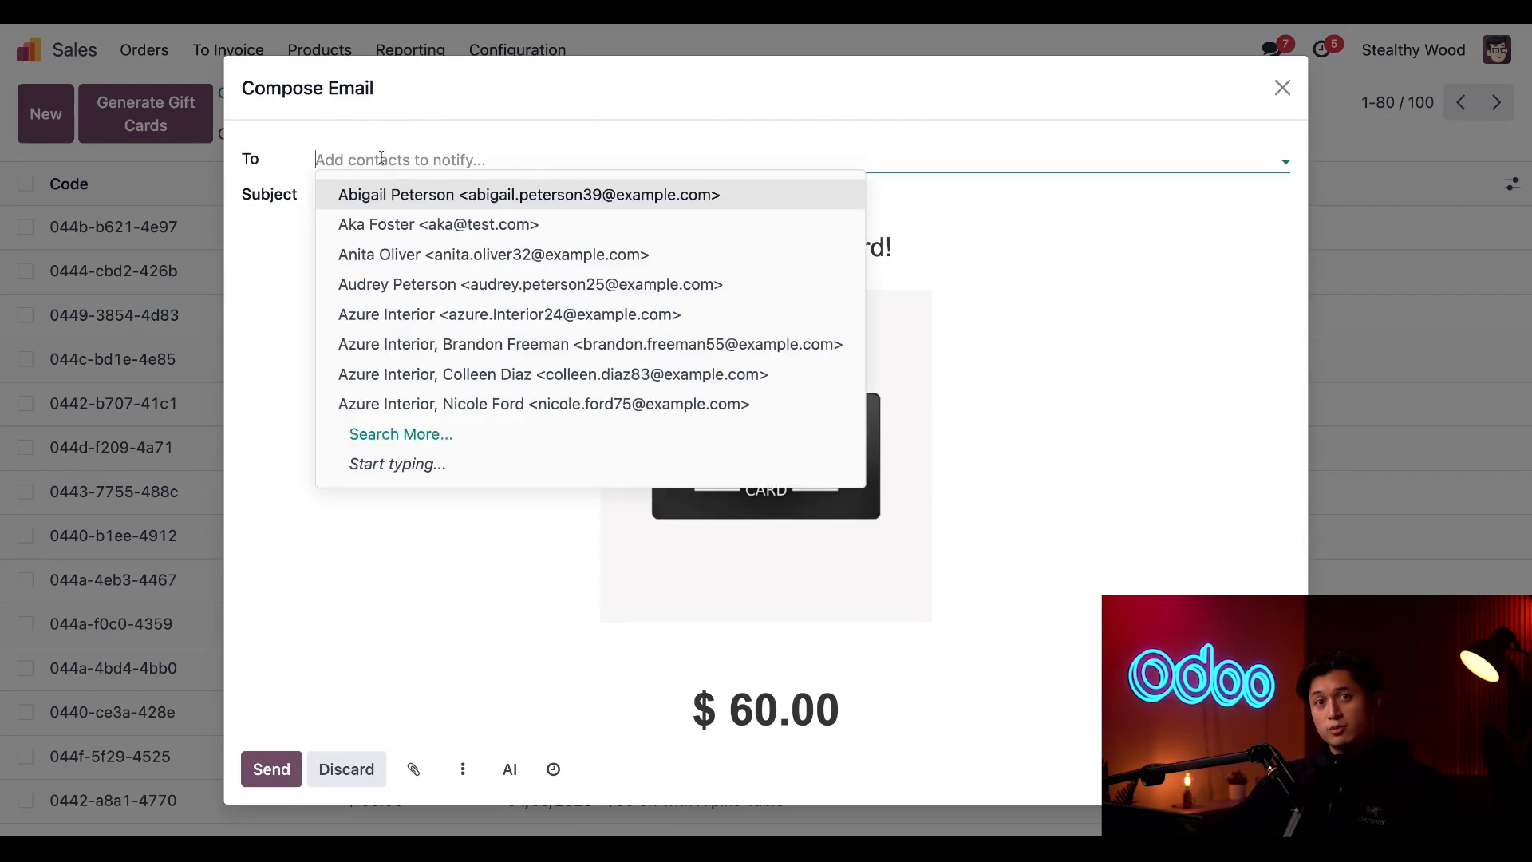
type("deco")
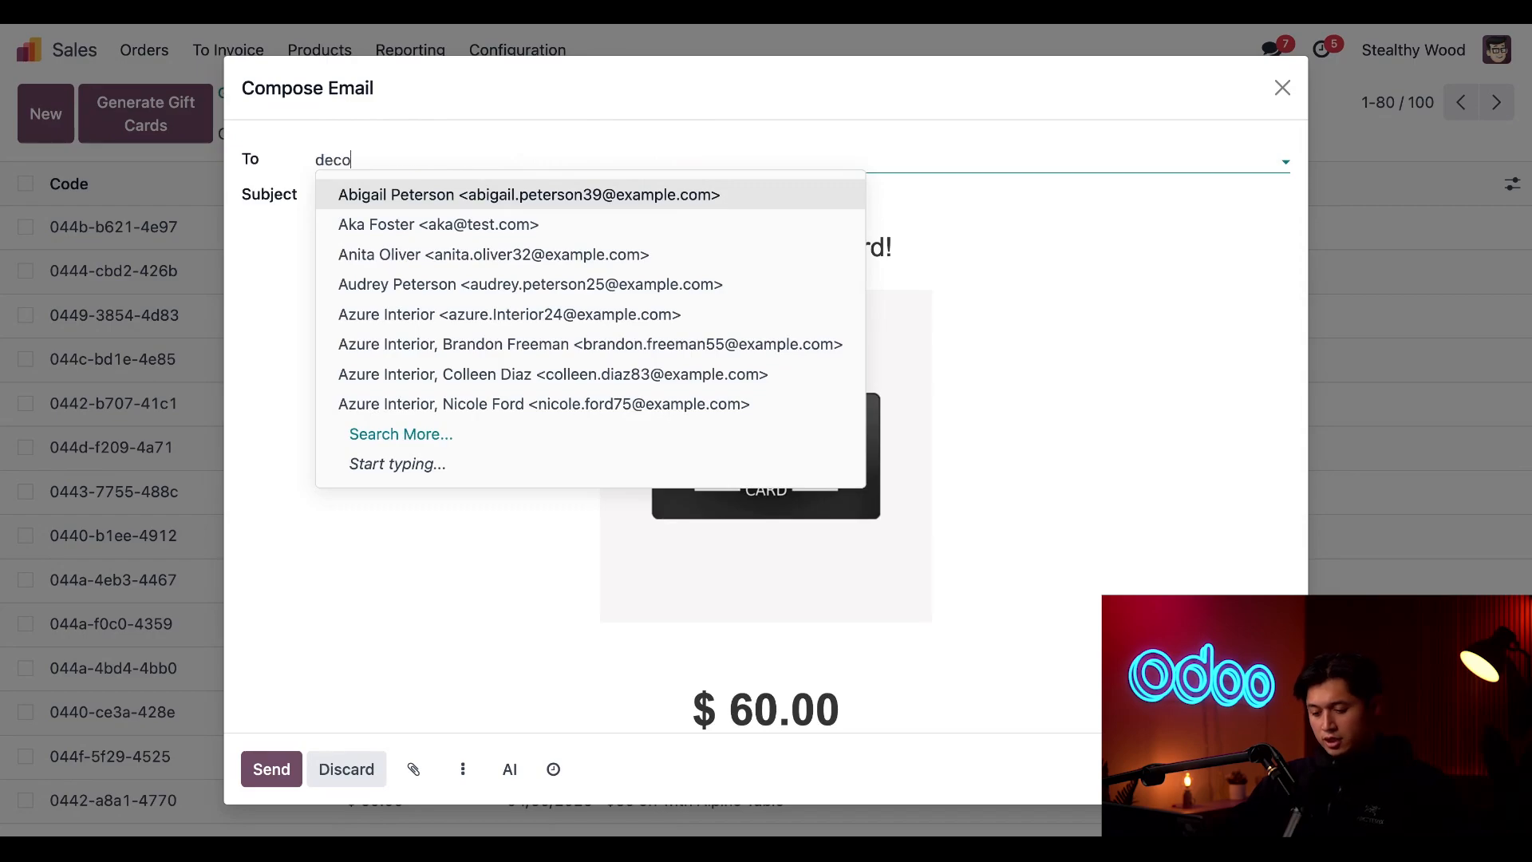
left_click(406, 204)
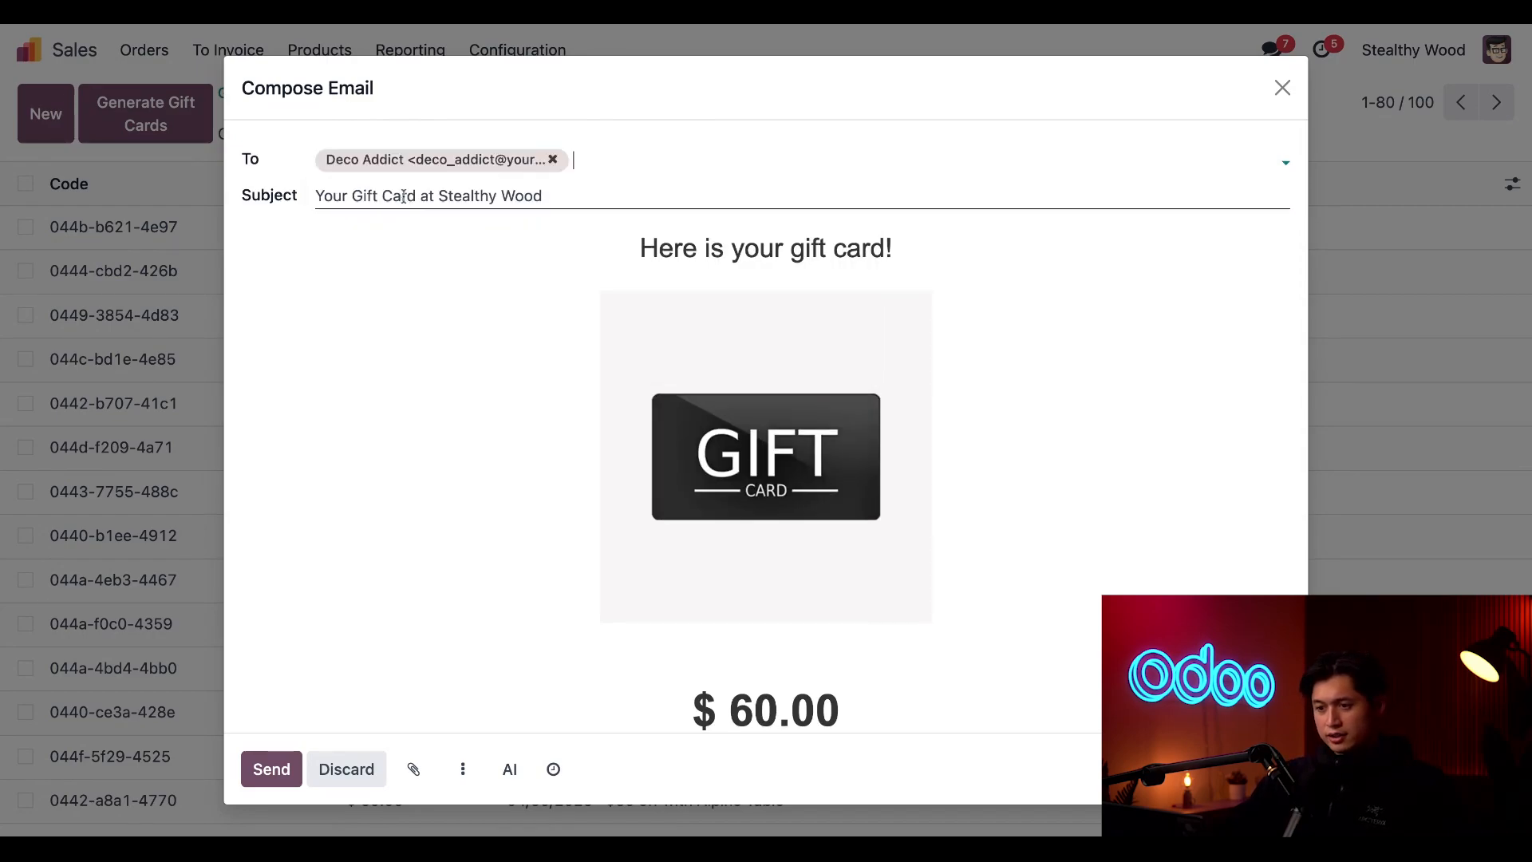
left_click(272, 769)
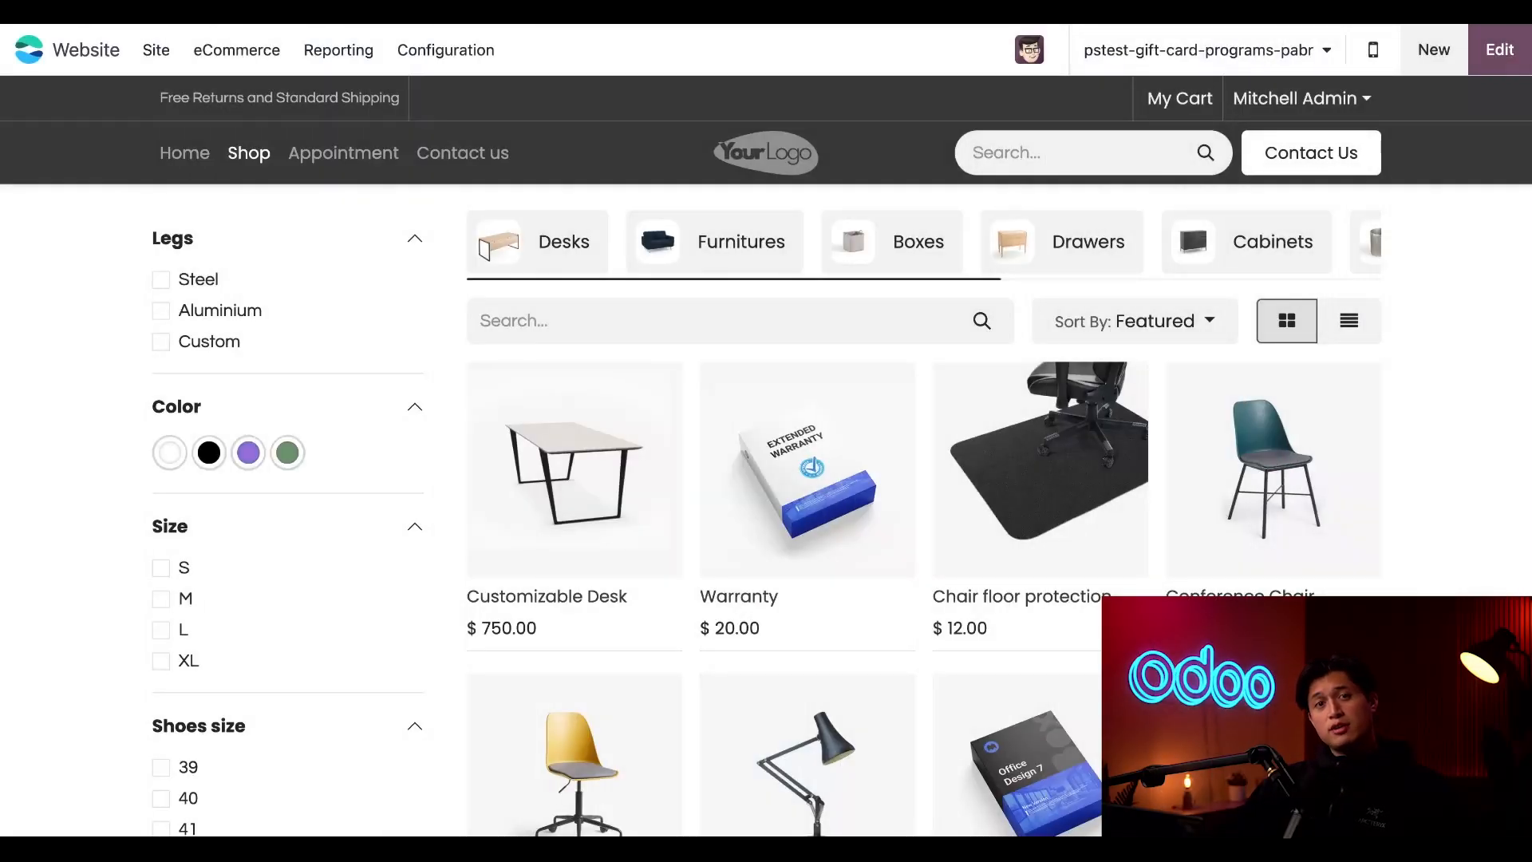
Add one Office Lamp from the online shop to the cart and view the cart
scroll(838, 570, "down", 5)
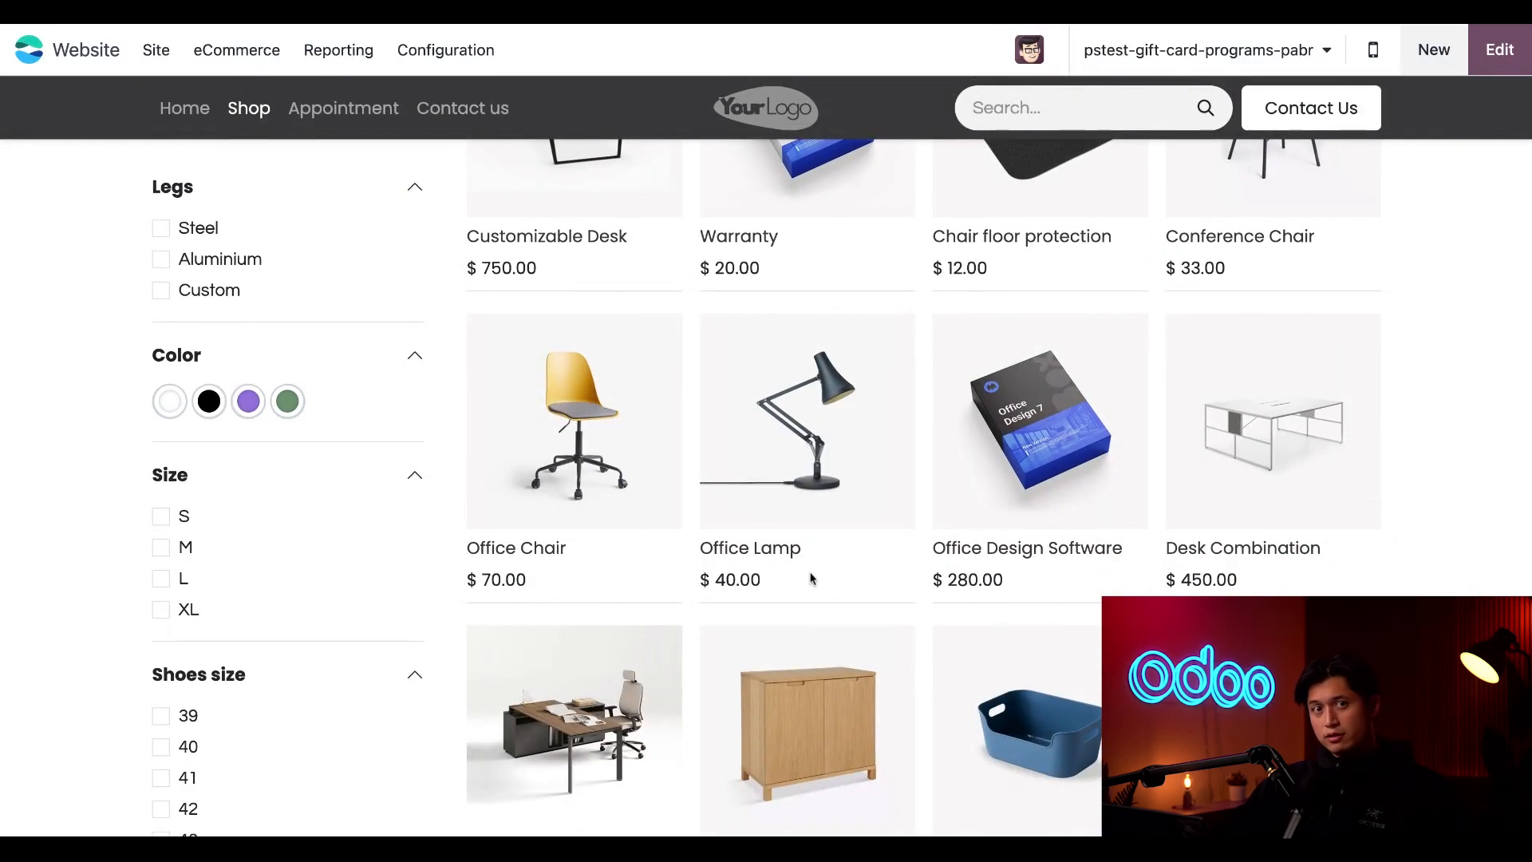
left_click(794, 530)
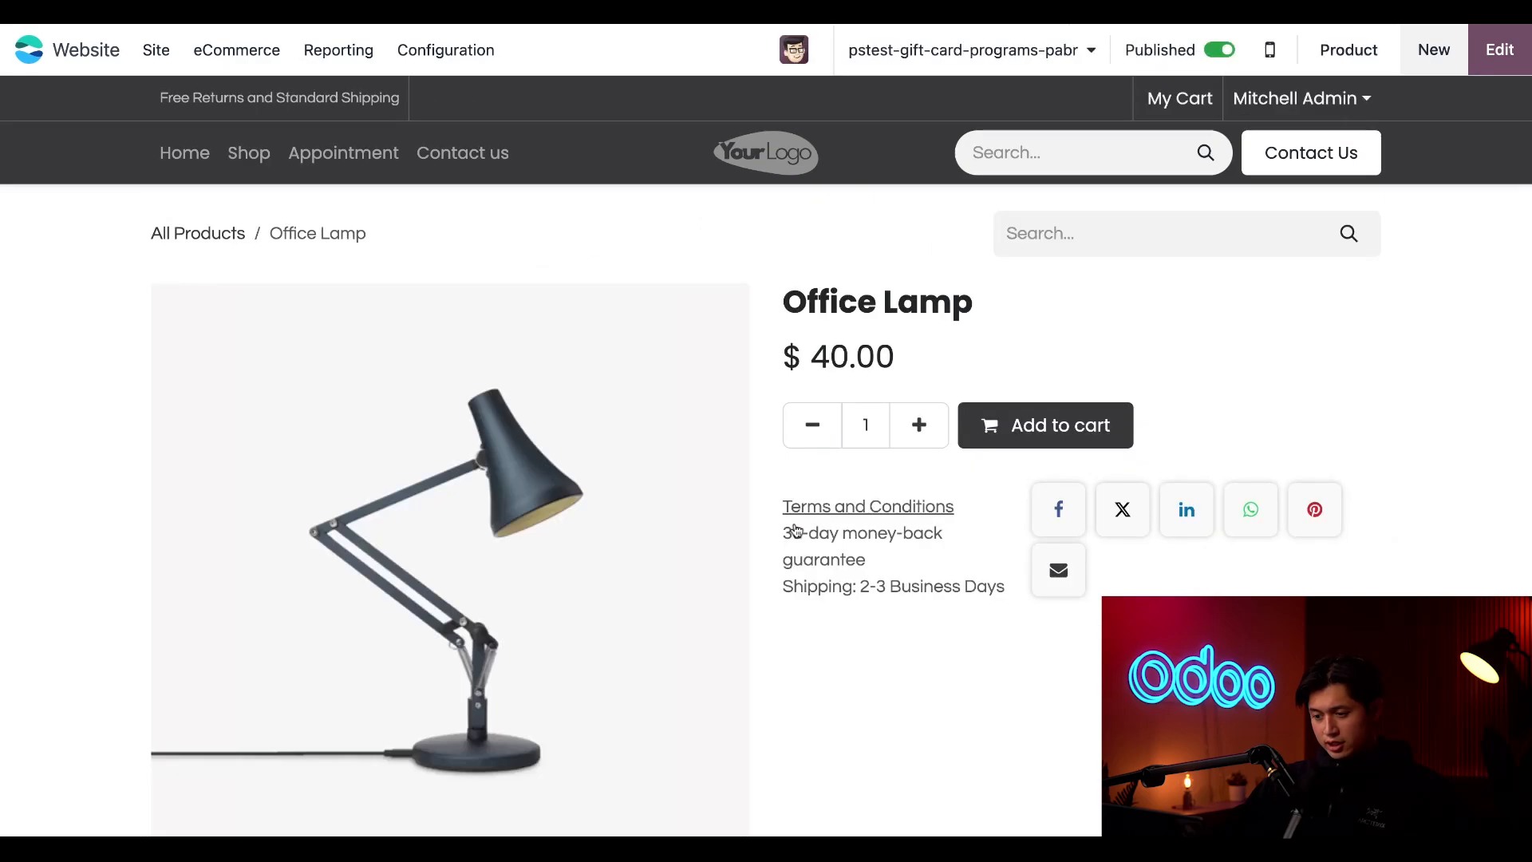
left_click(1012, 442)
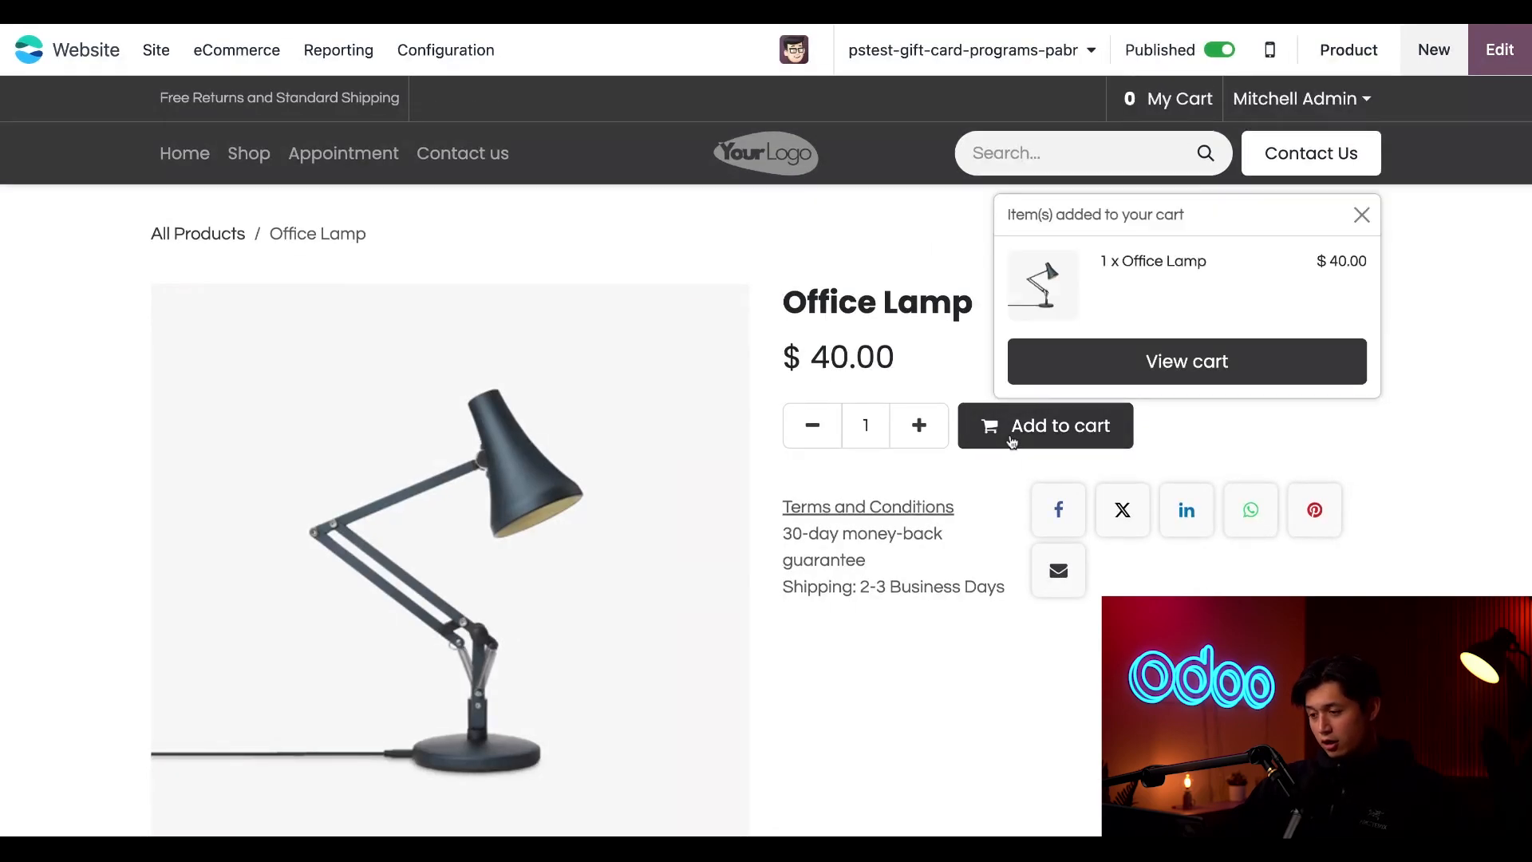
left_click(1100, 375)
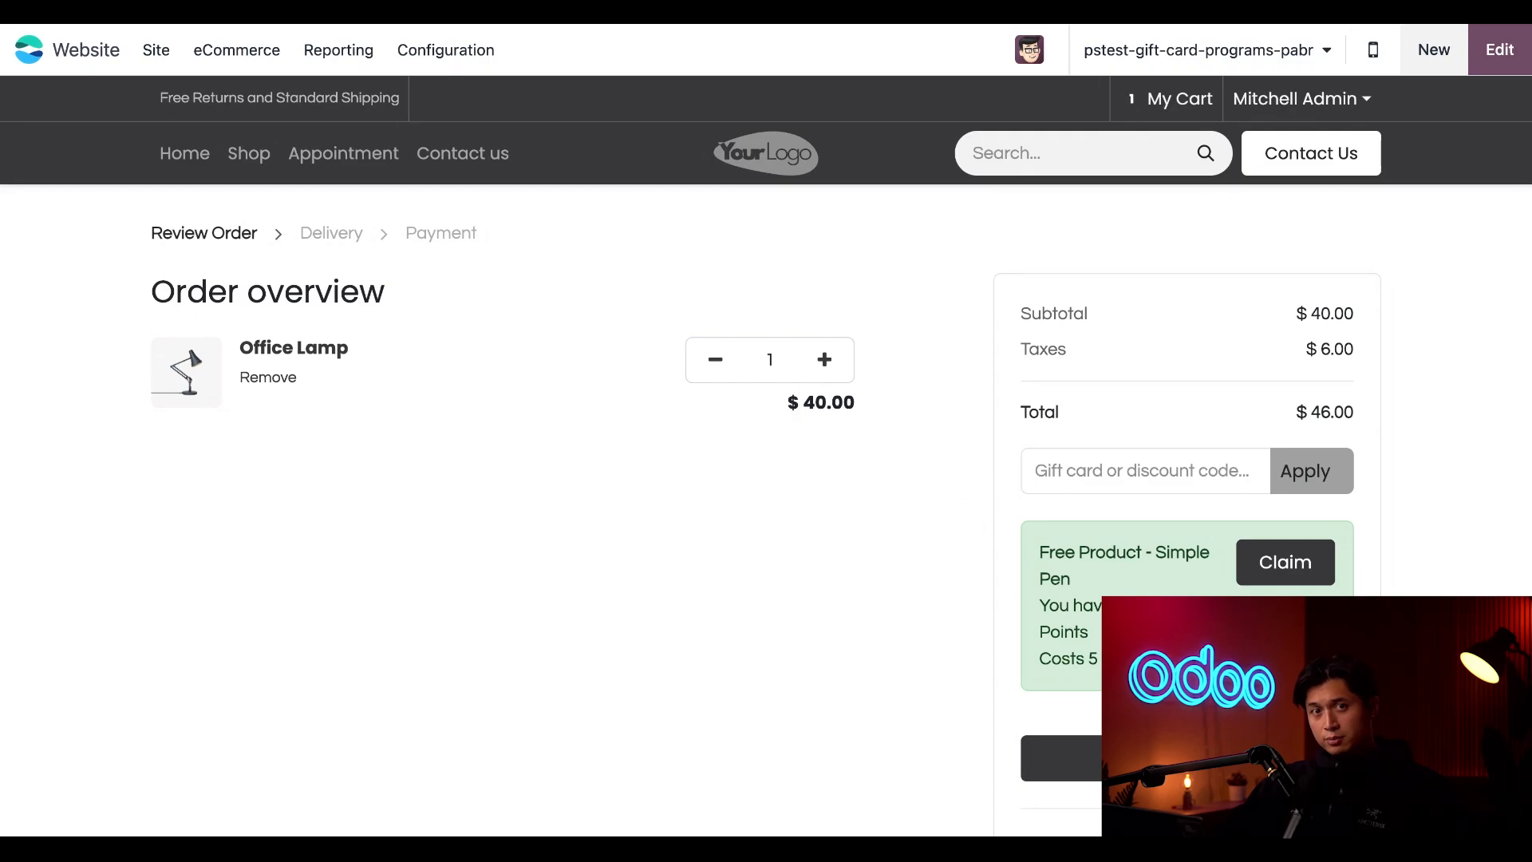
Paste the code of the first generated gift card into the order's gift card field and apply it
left_click(1090, 478)
type("044b-b621-4e97")
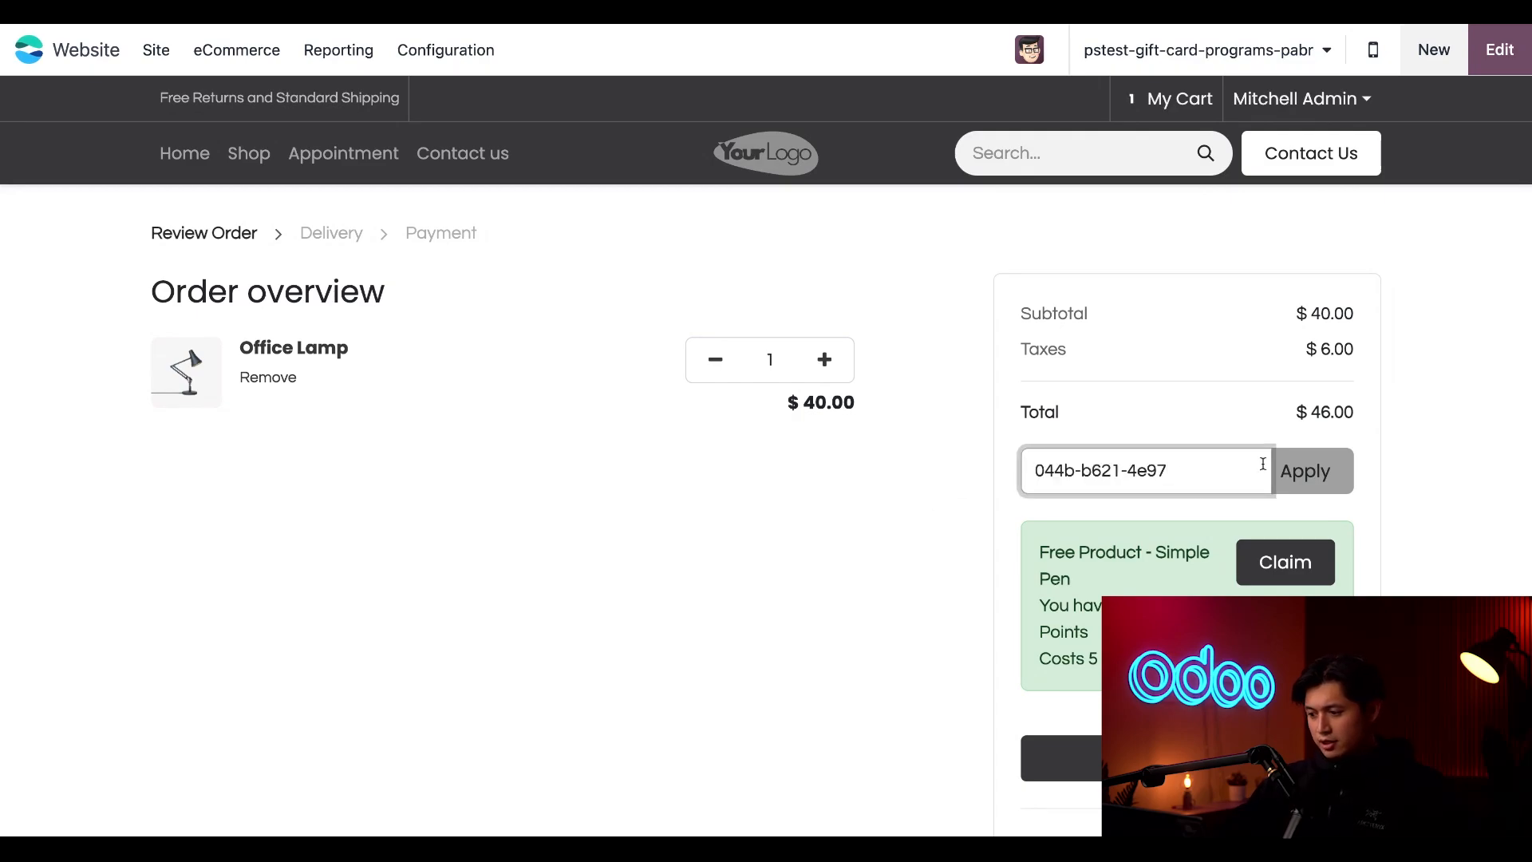
left_click(1309, 479)
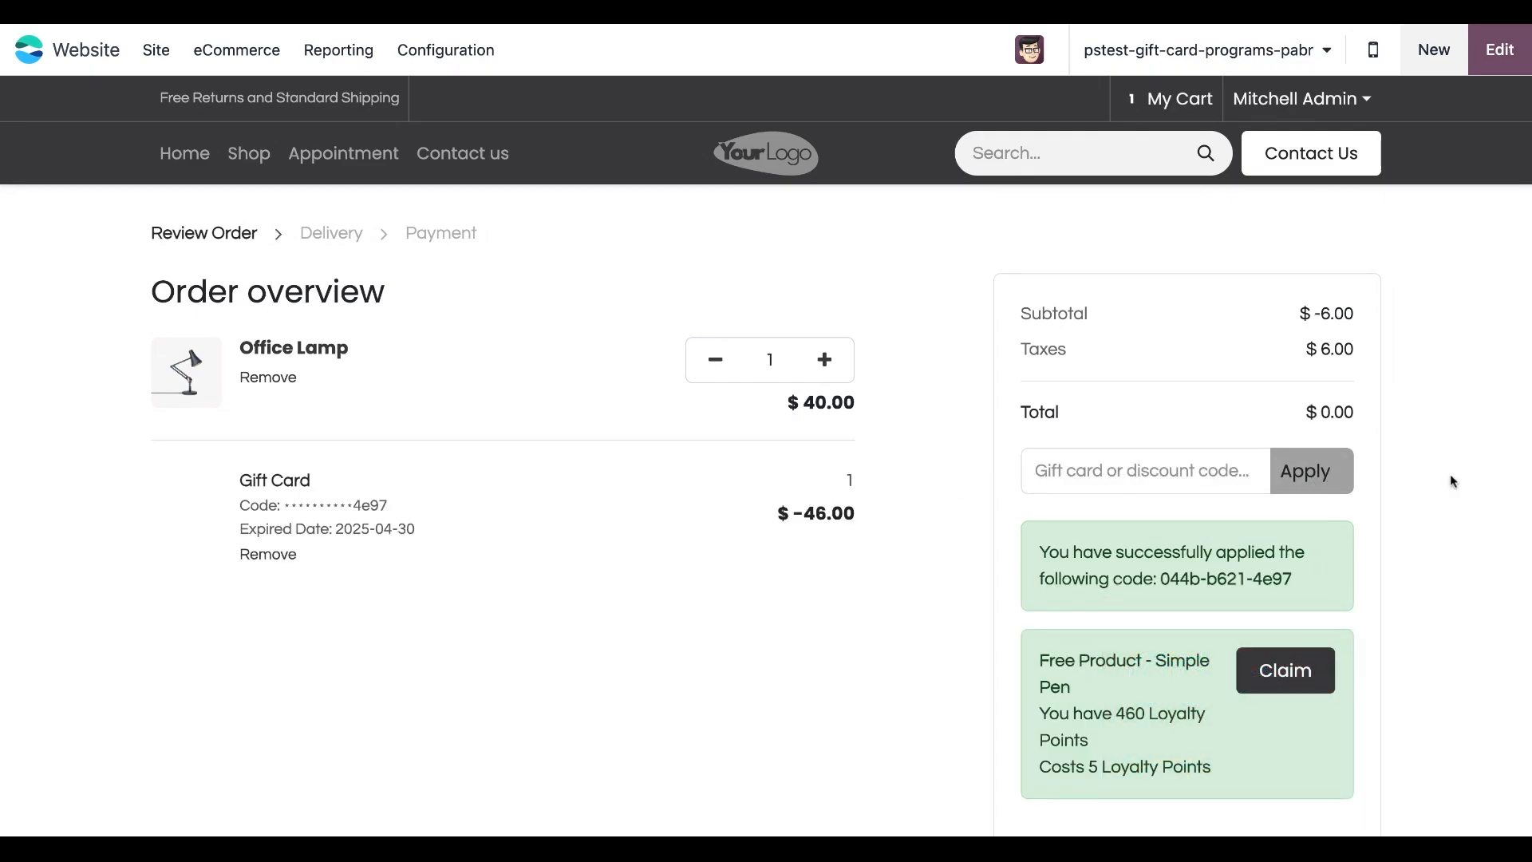